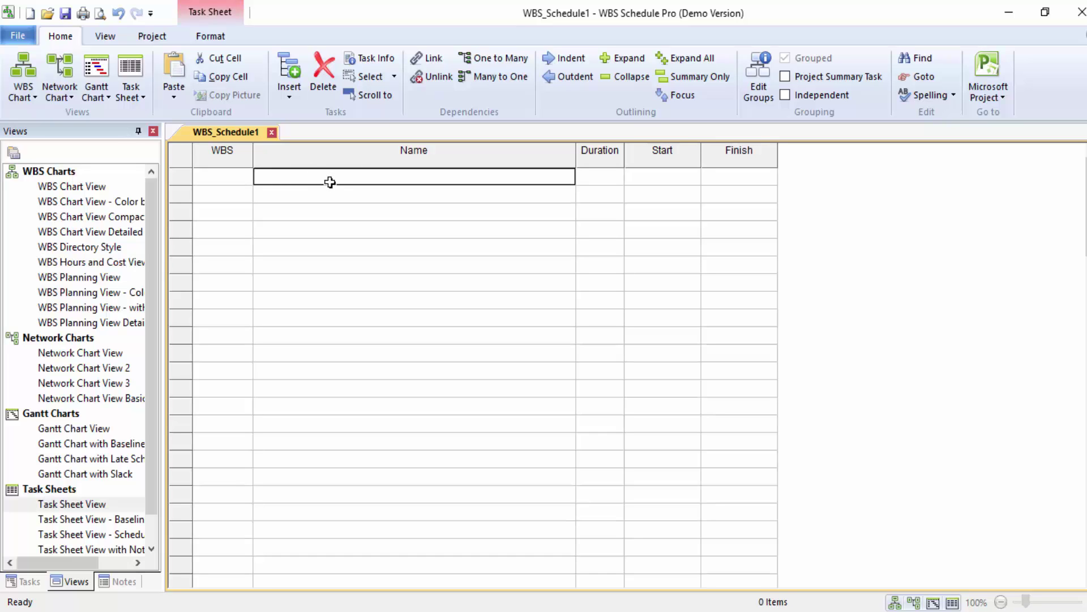
Step: Add a task named Preparation and set its start date to 11/5/2019
text(Preparation)
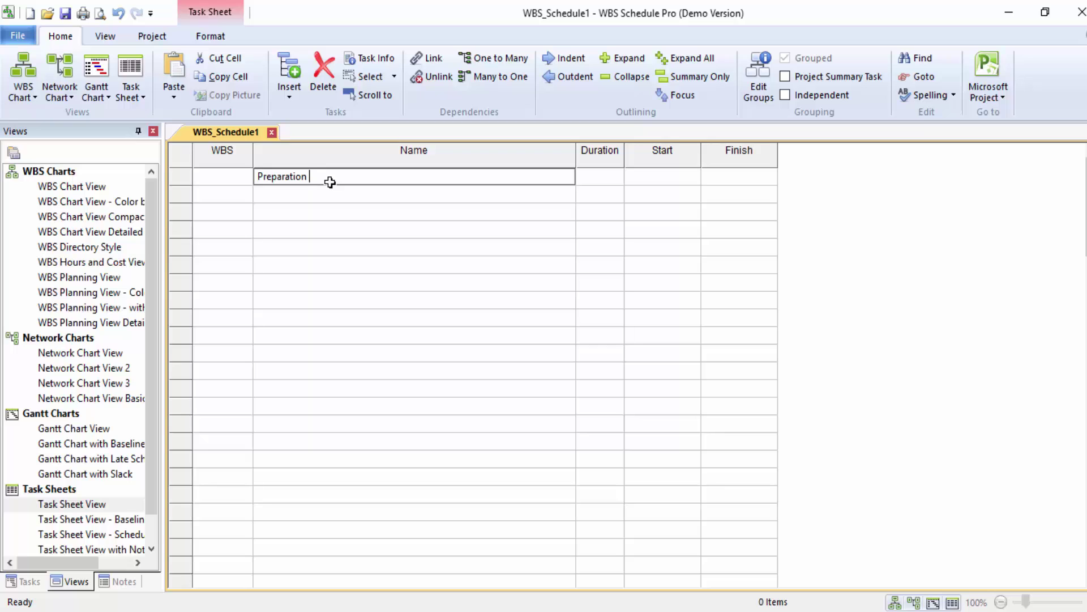
click(343, 196)
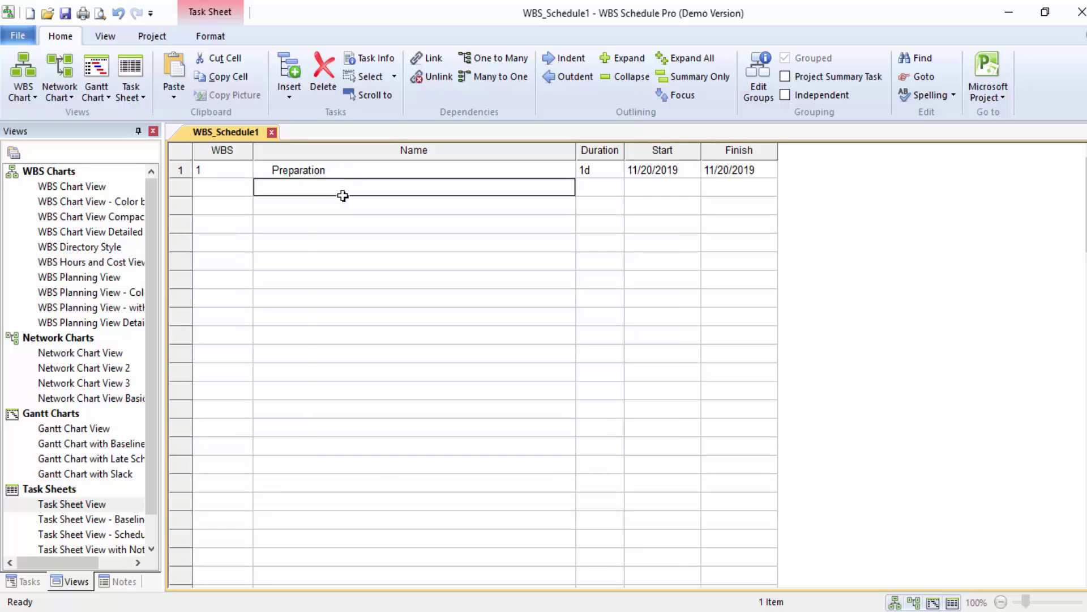
click(651, 170)
click(693, 169)
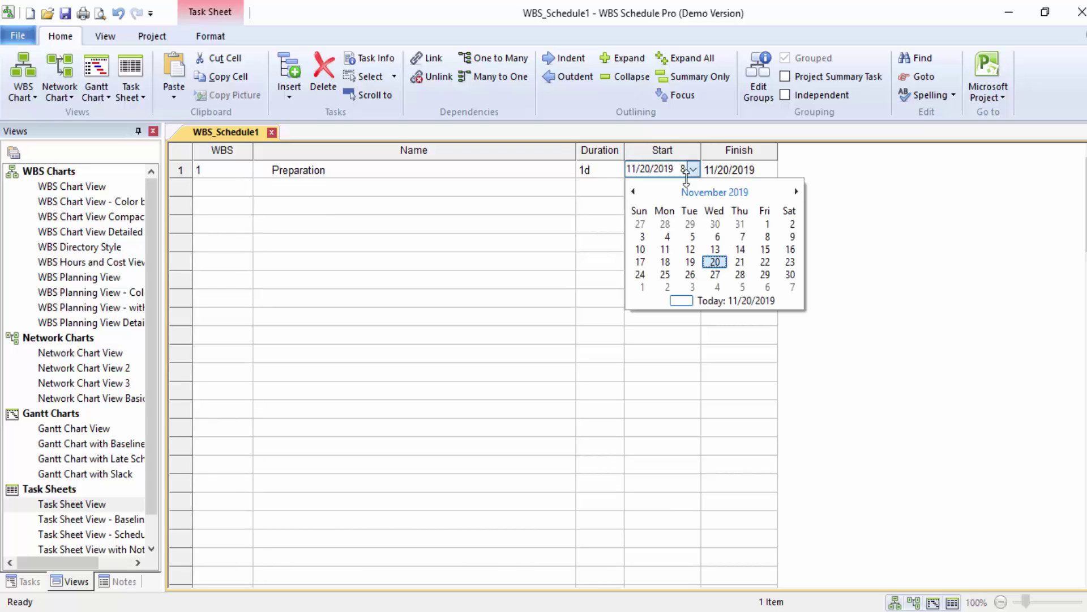
click(692, 237)
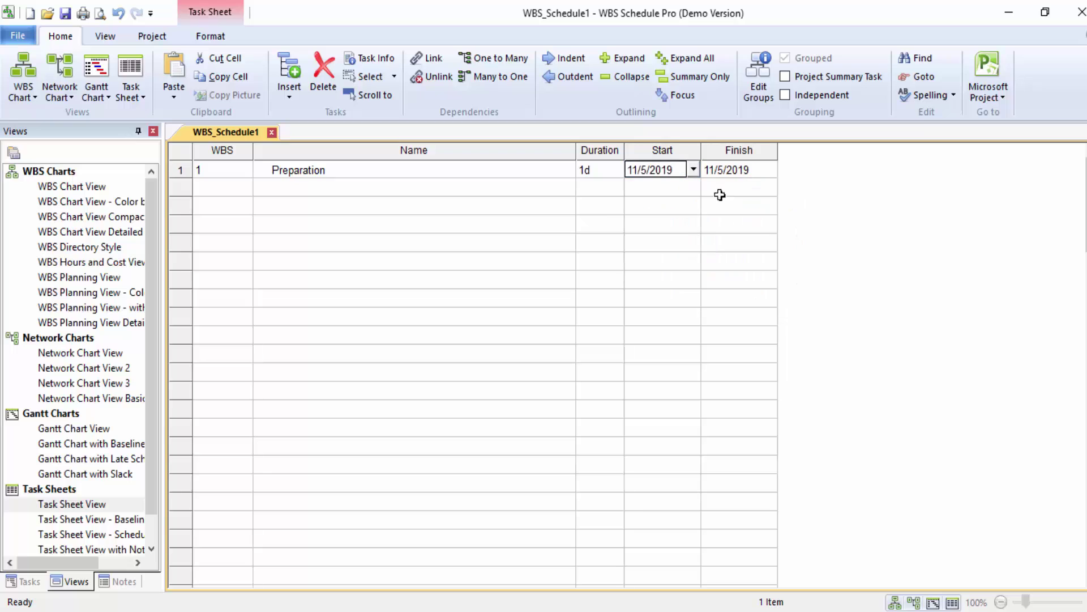
click(410, 189)
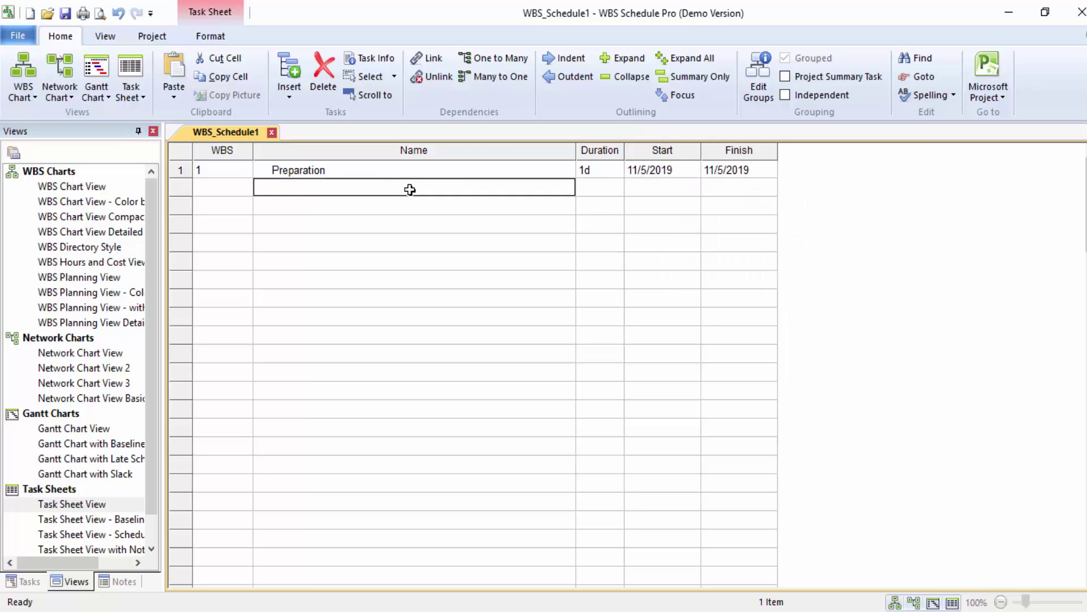
Step: Set the Preparation task's duration to 7d, its cost to $500.00 and its work to 40h
click(756, 167)
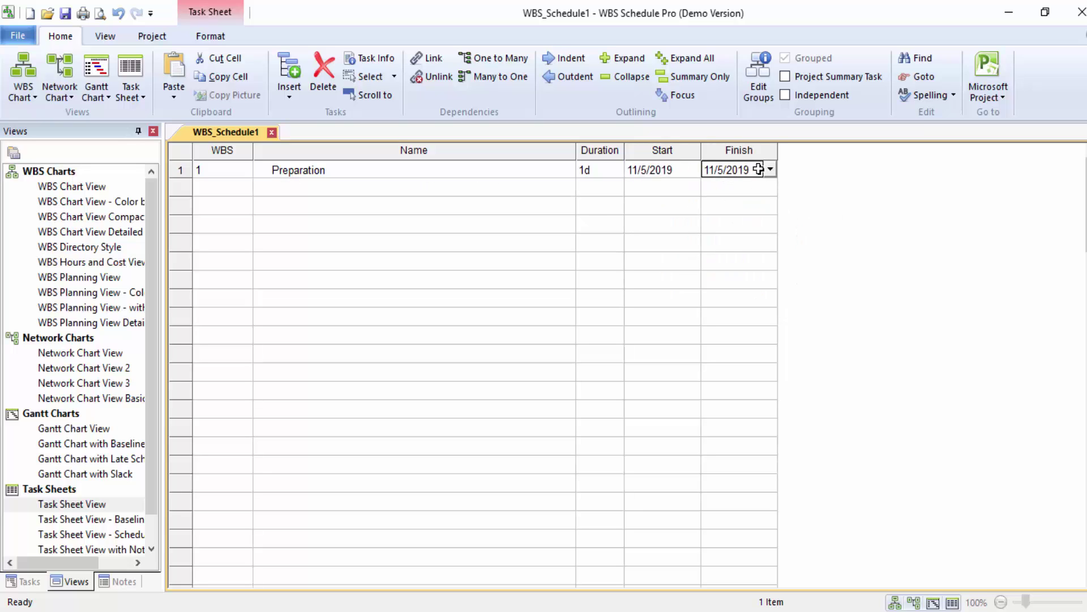
click(584, 167)
double_click(583, 168)
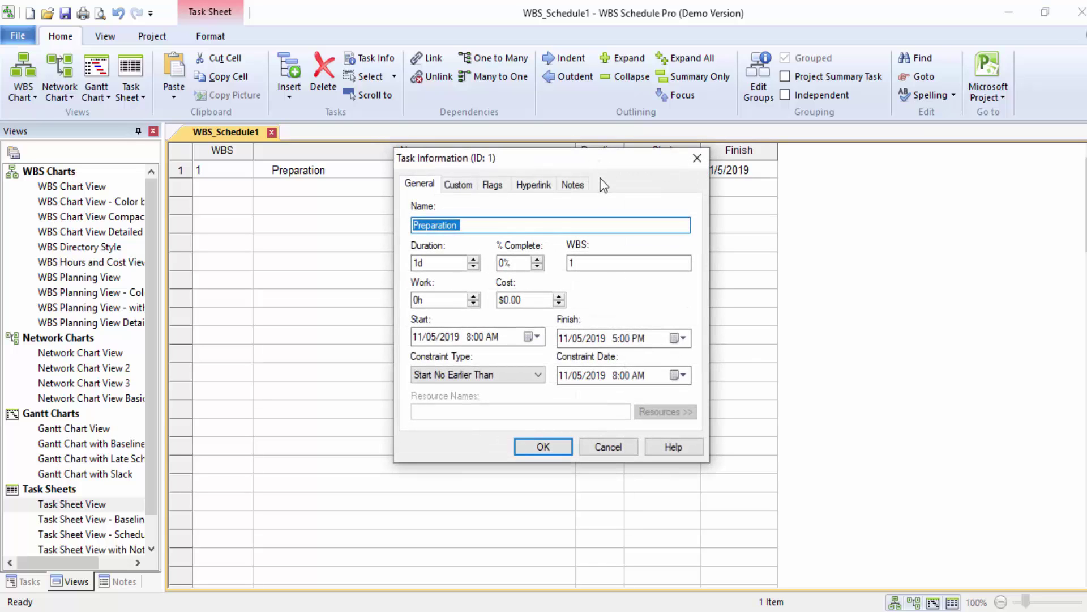
click(451, 264)
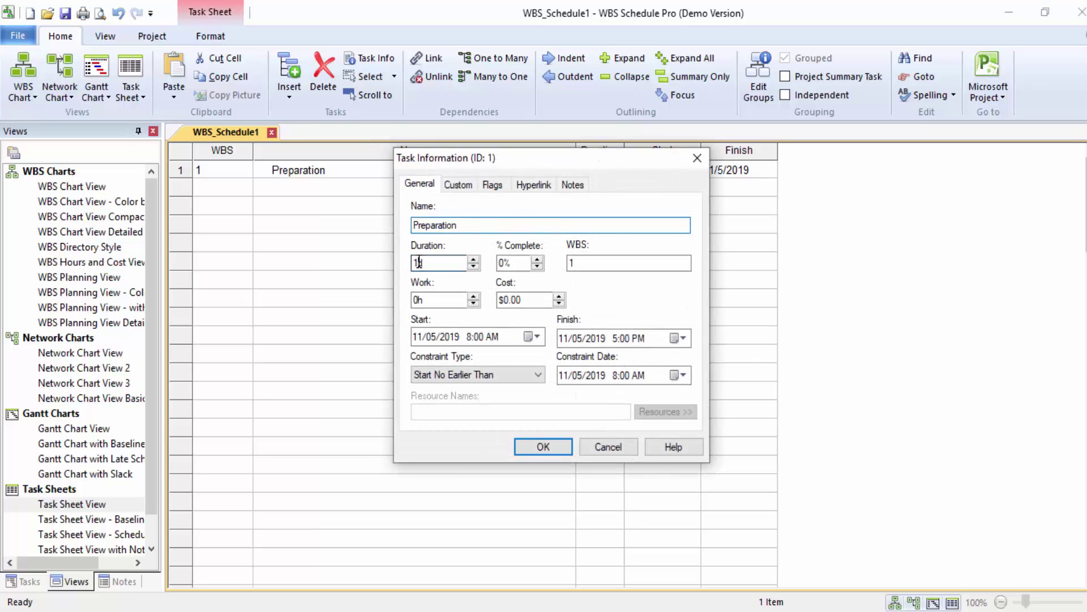
key(BackSpace)
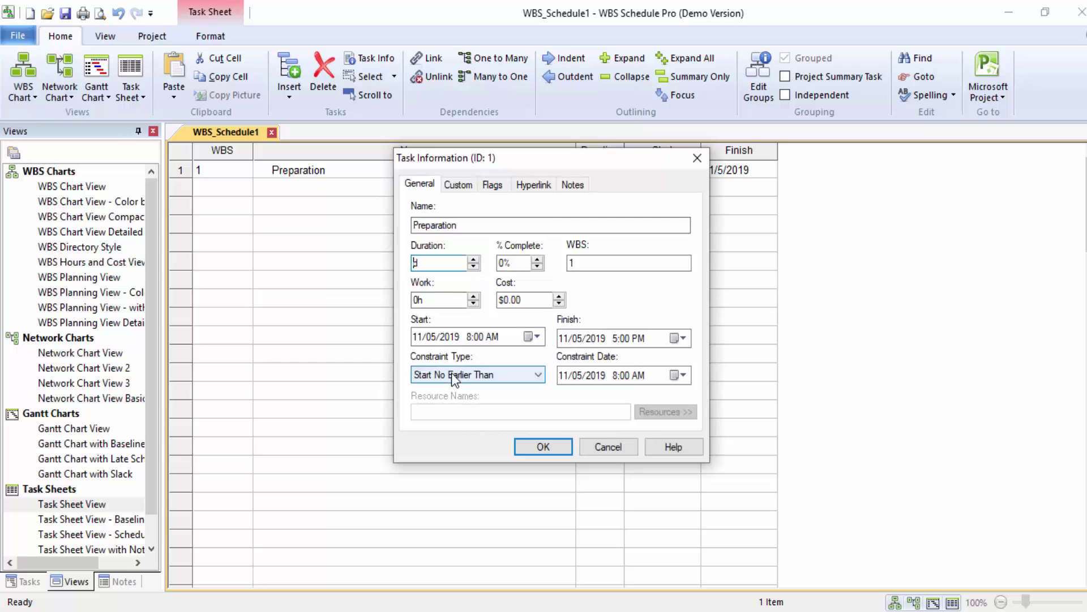
text(7d)
click(507, 299)
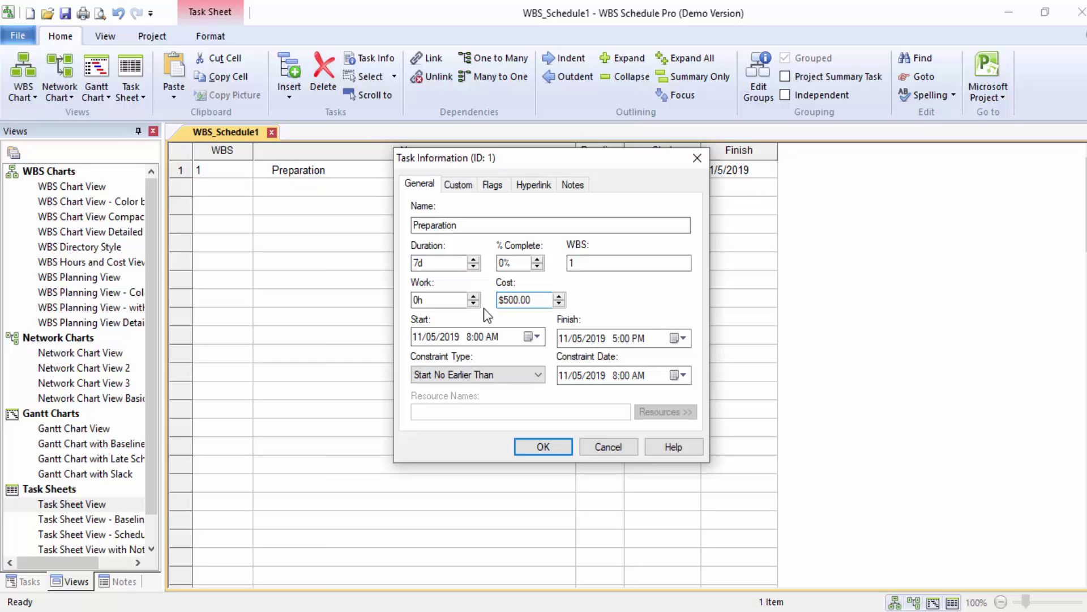
drag(419, 300, 406, 300)
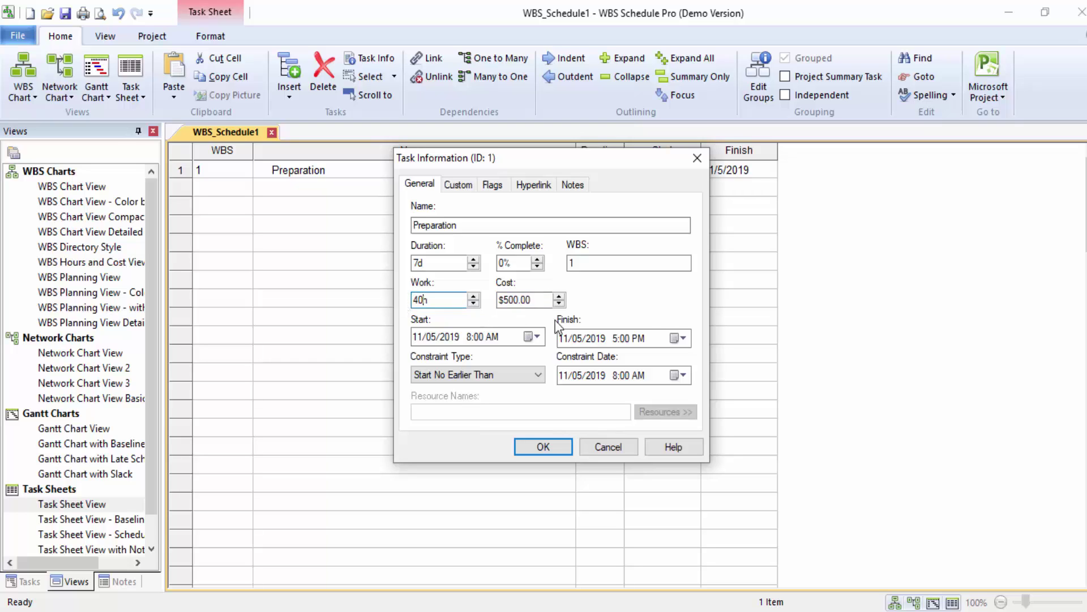
Step: Set the Preparation task to 2% complete with the As Soon As Possible constraint and apply the changes
click(538, 259)
click(537, 260)
click(519, 382)
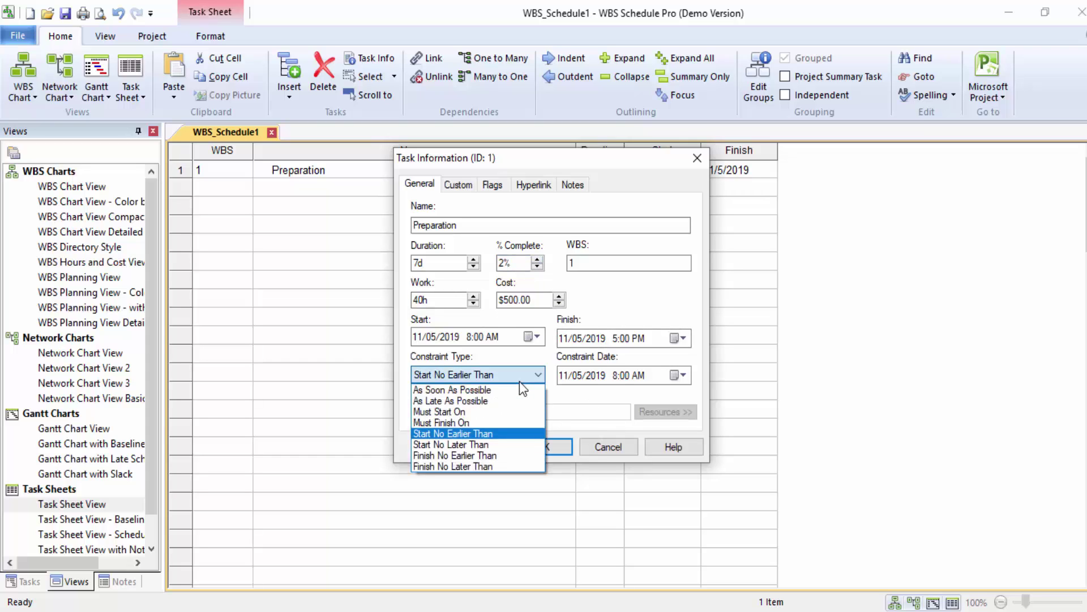
click(512, 391)
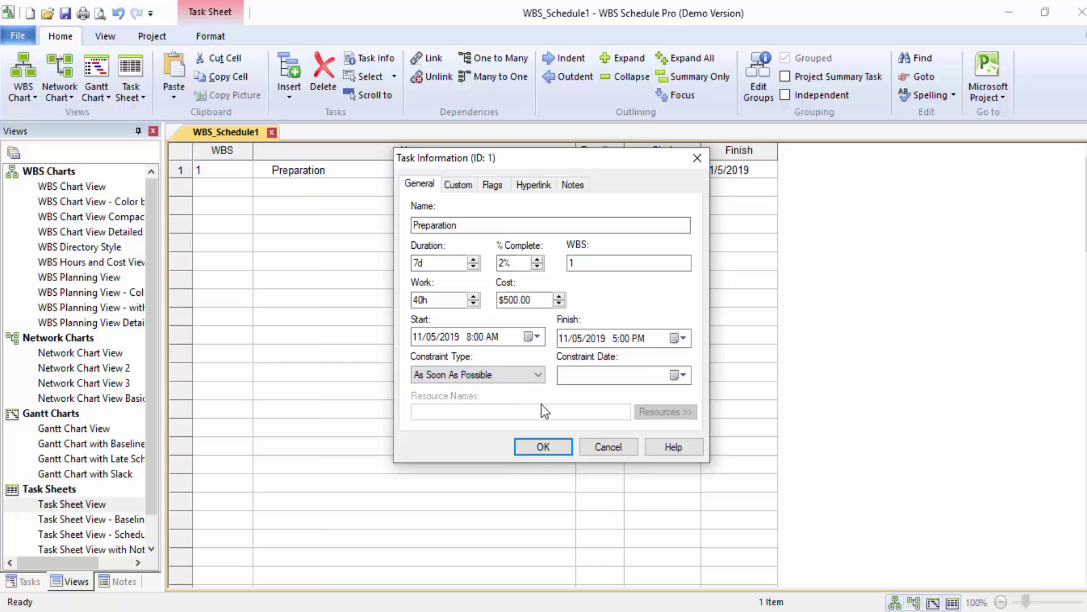
click(559, 446)
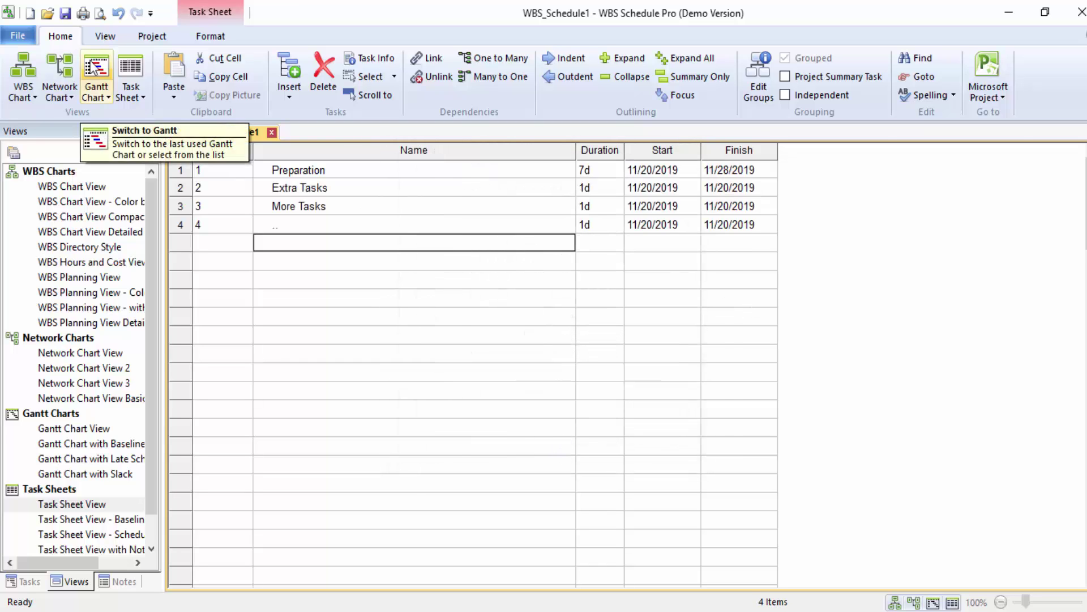
Step: Show the tasks as a network chart and link Preparation, Extra Tasks, More Tasks and the ".." task in sequence
click(96, 68)
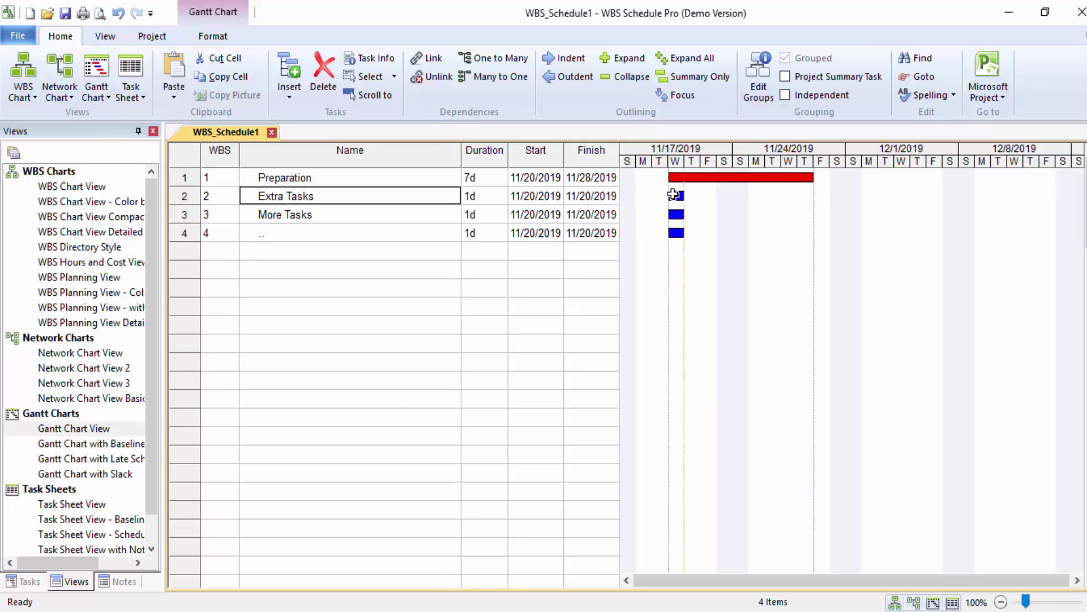
click(68, 69)
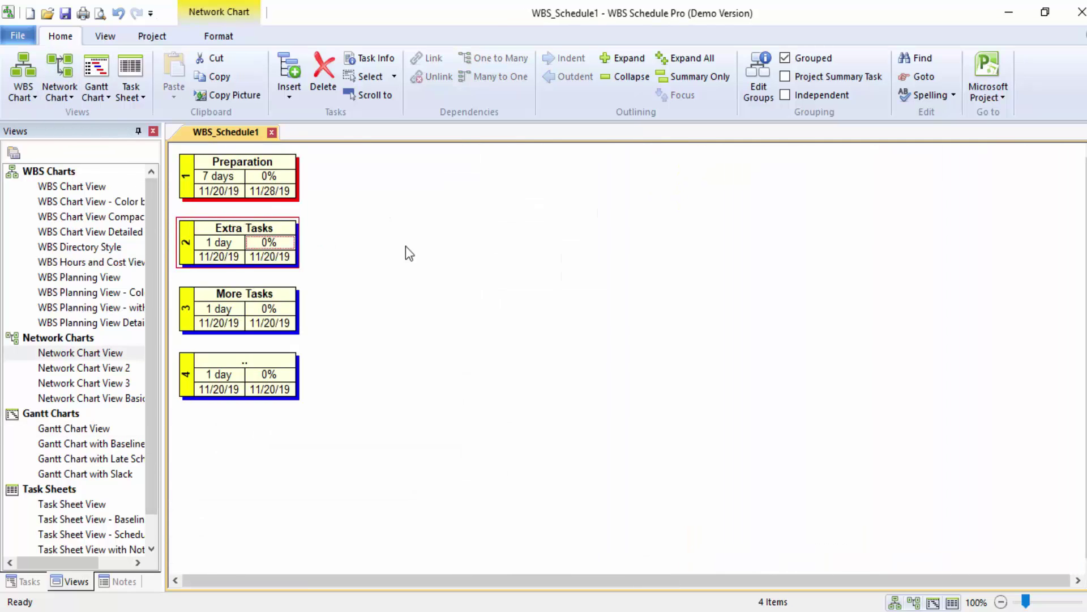
click(229, 228)
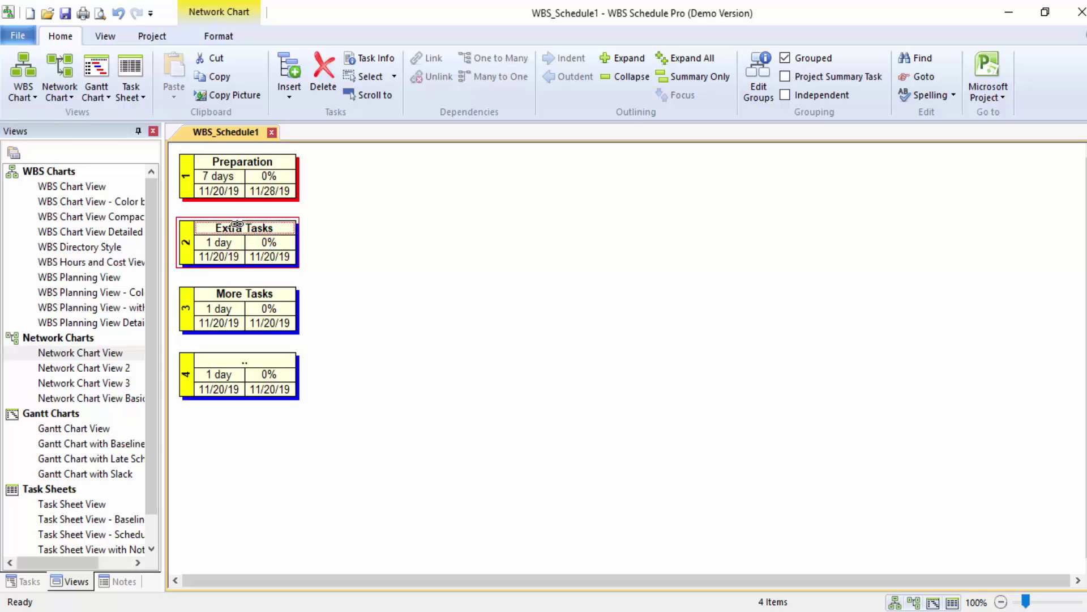
click(299, 182)
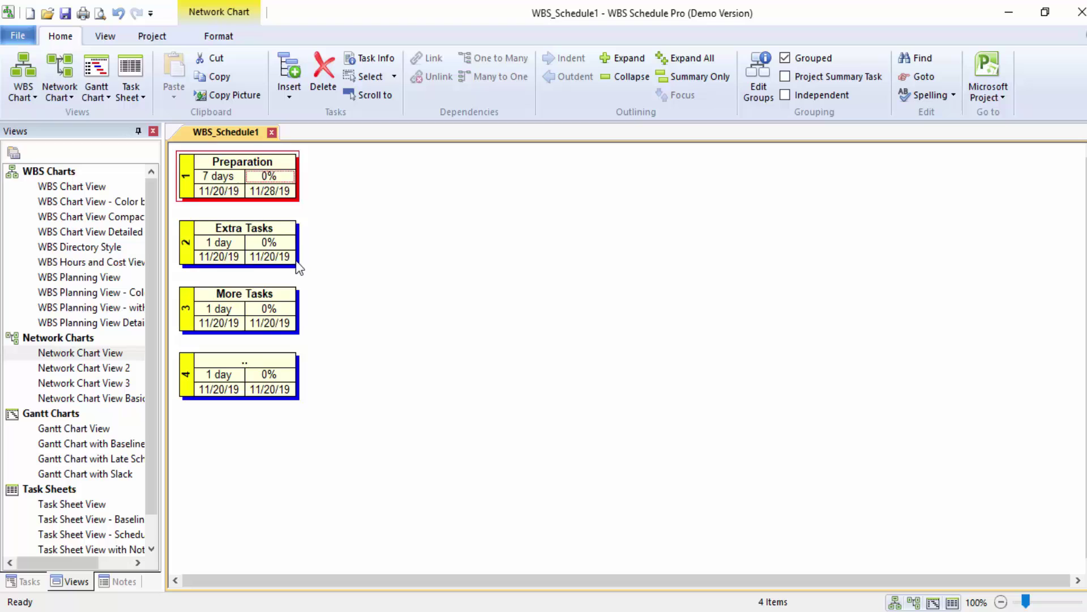
drag(265, 172, 300, 244)
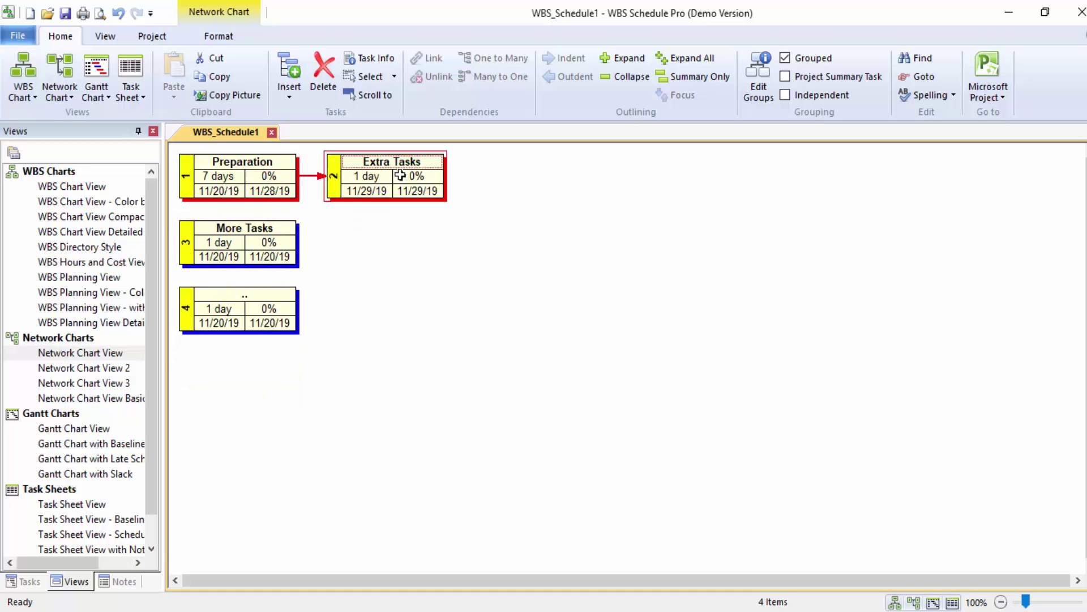
click(447, 180)
drag(447, 180, 332, 236)
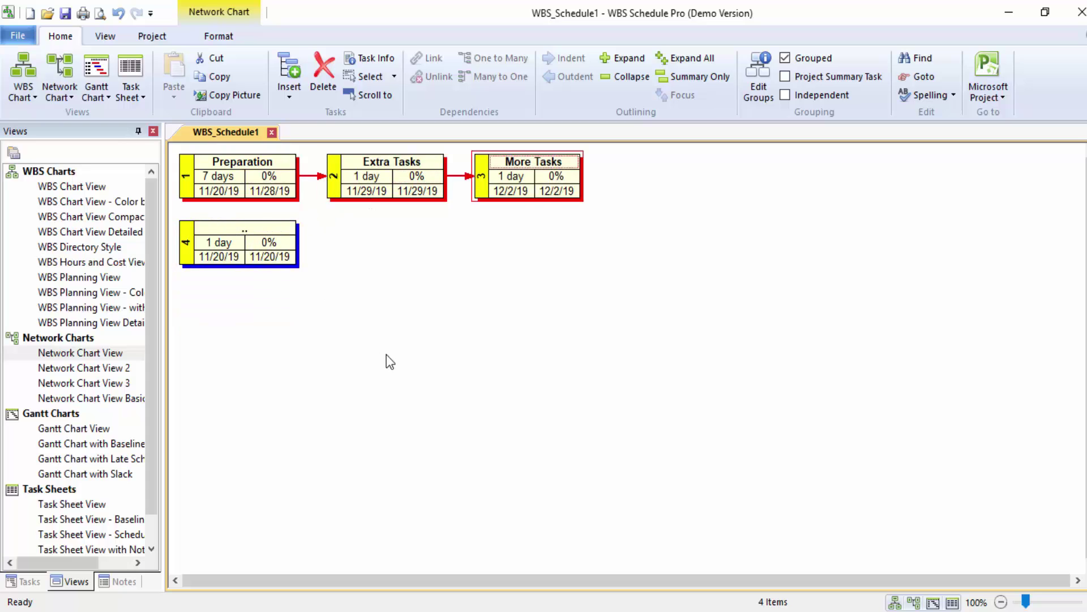
drag(512, 176, 304, 281)
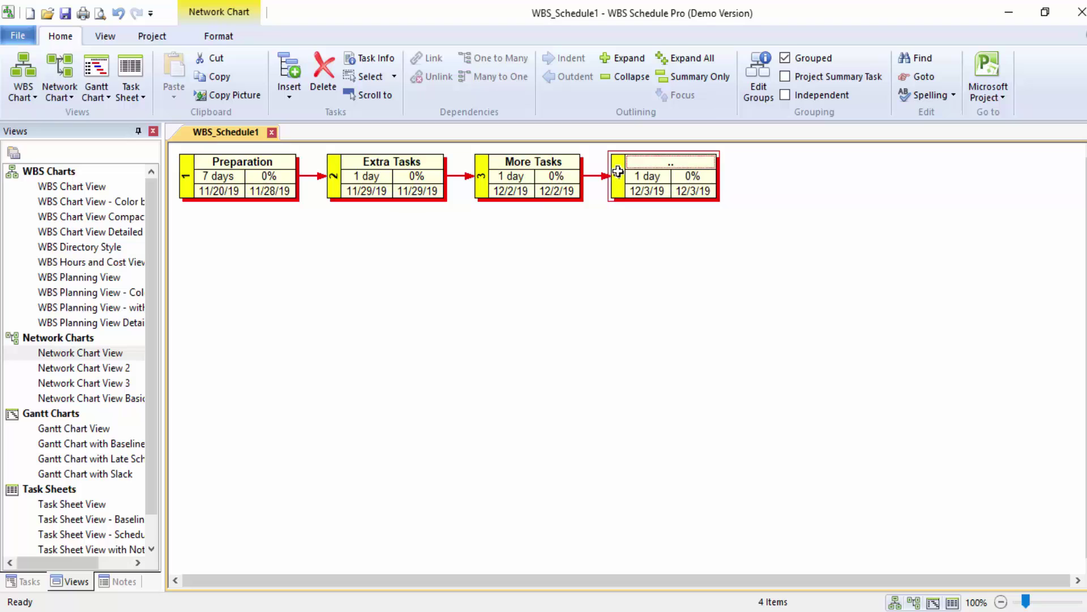
Step: Add a text box in the empty area below the linked tasks, shift it slightly and open it for text entry
right_click(272, 410)
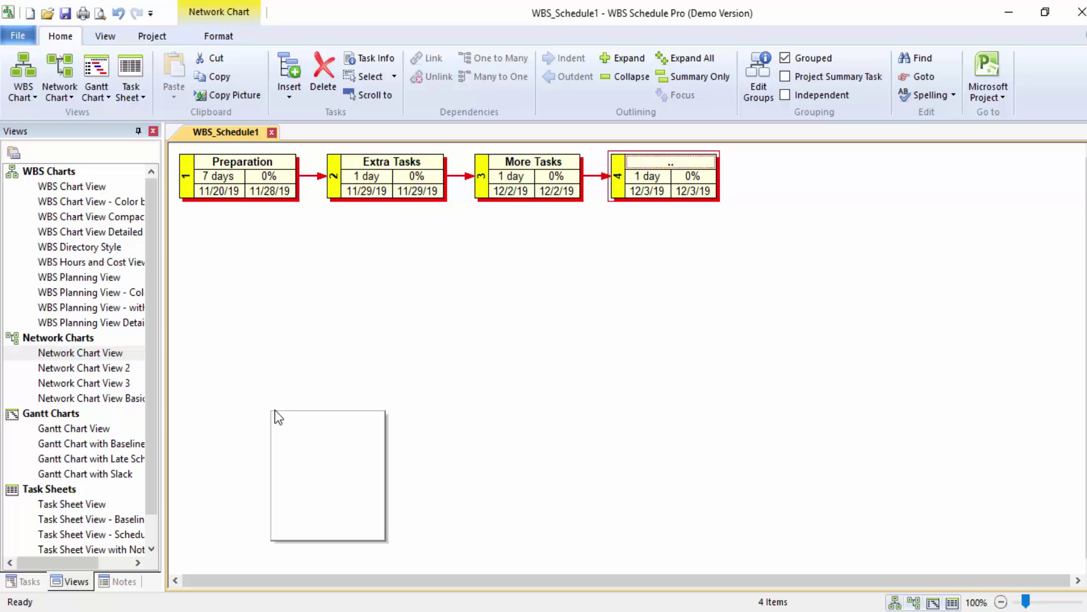
click(320, 529)
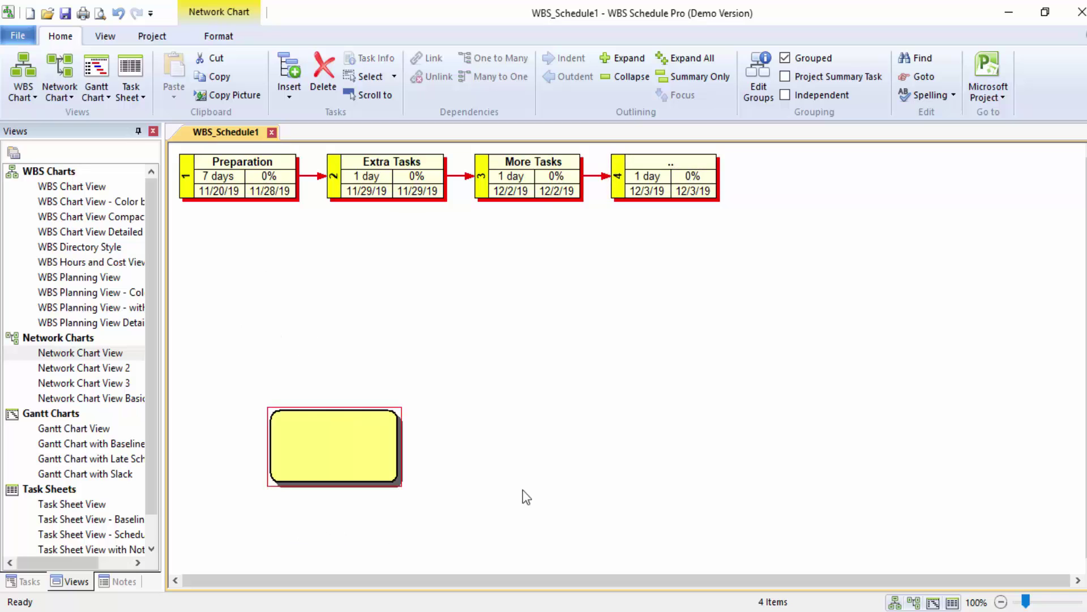
drag(359, 439, 338, 432)
double_click(372, 443)
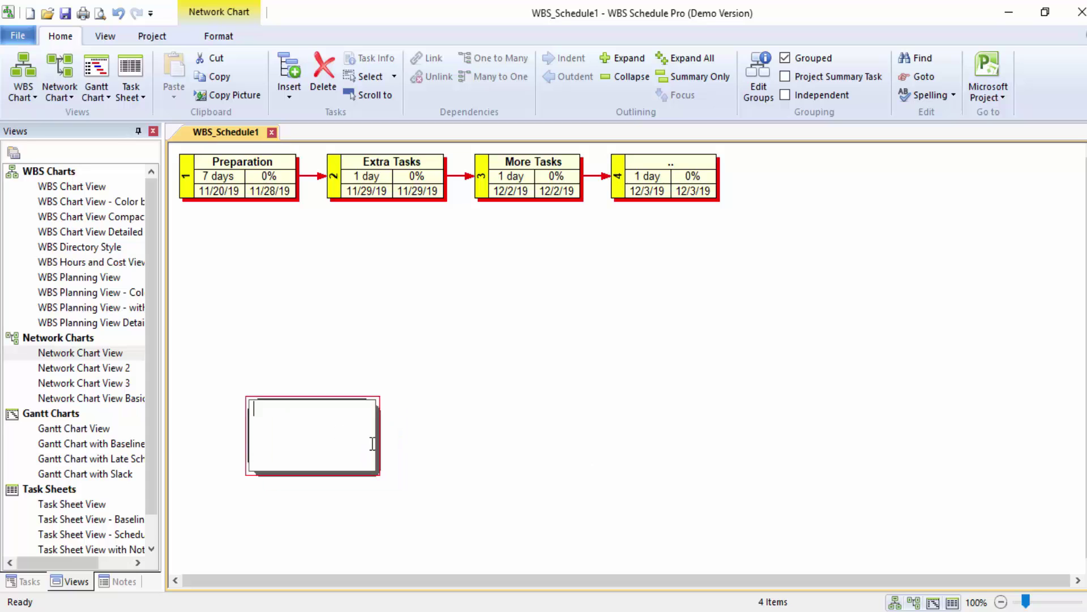
drag(375, 187, 425, 430)
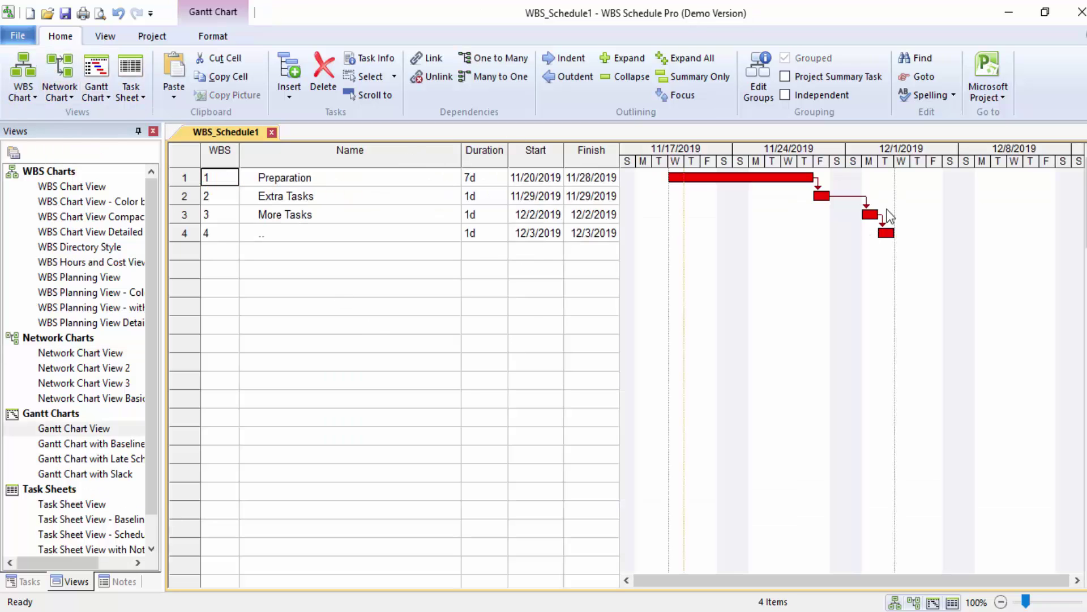
click(868, 213)
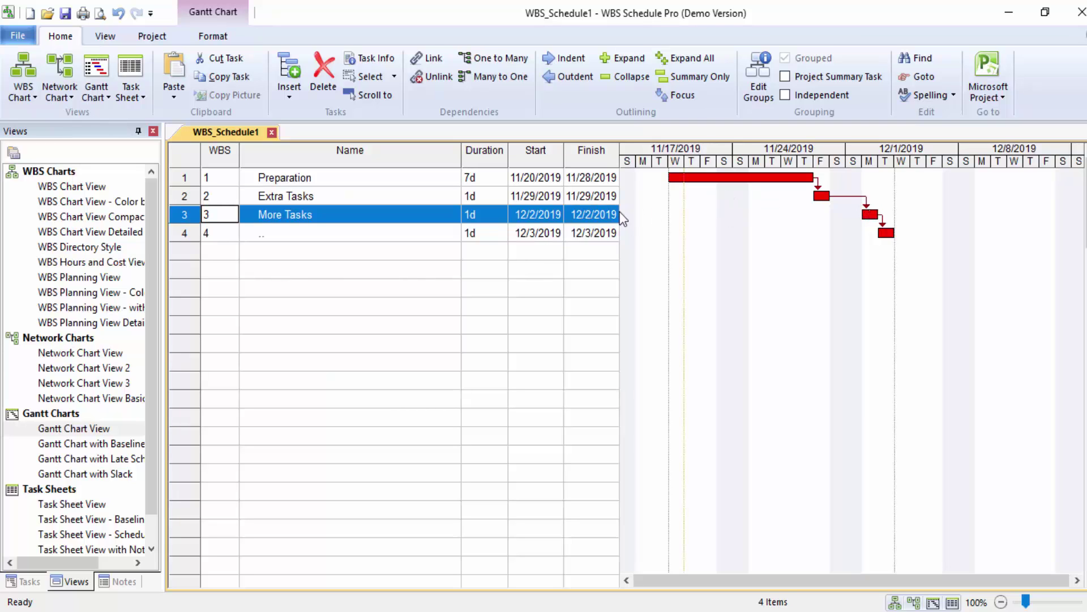
click(221, 253)
click(241, 256)
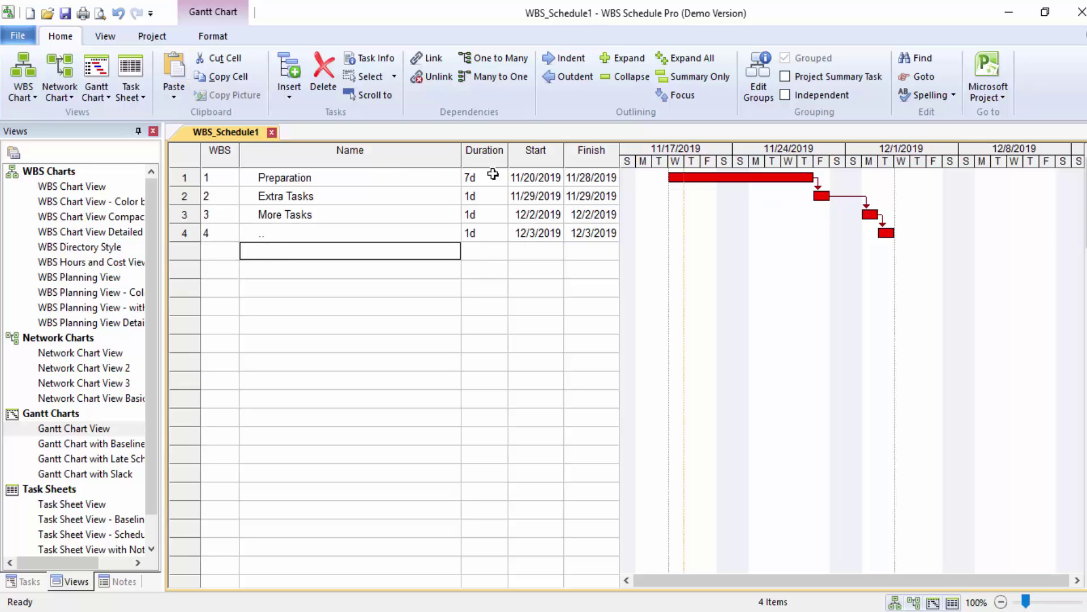
click(616, 196)
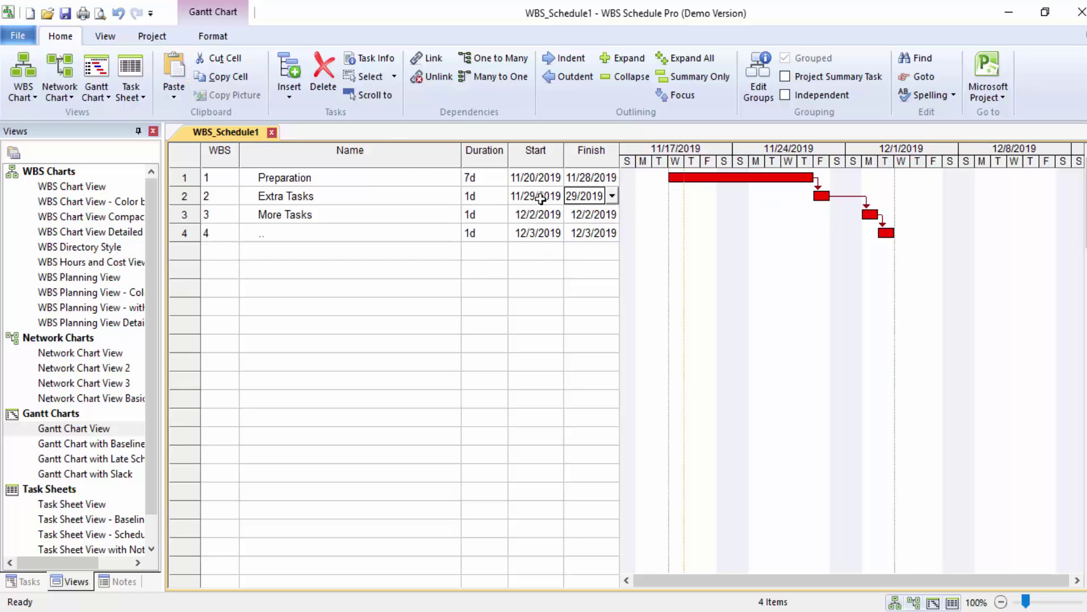
Step: Show the tasks in Task Sheet View - Schedule and examine the Predecessors and Constraint Date columns
click(134, 96)
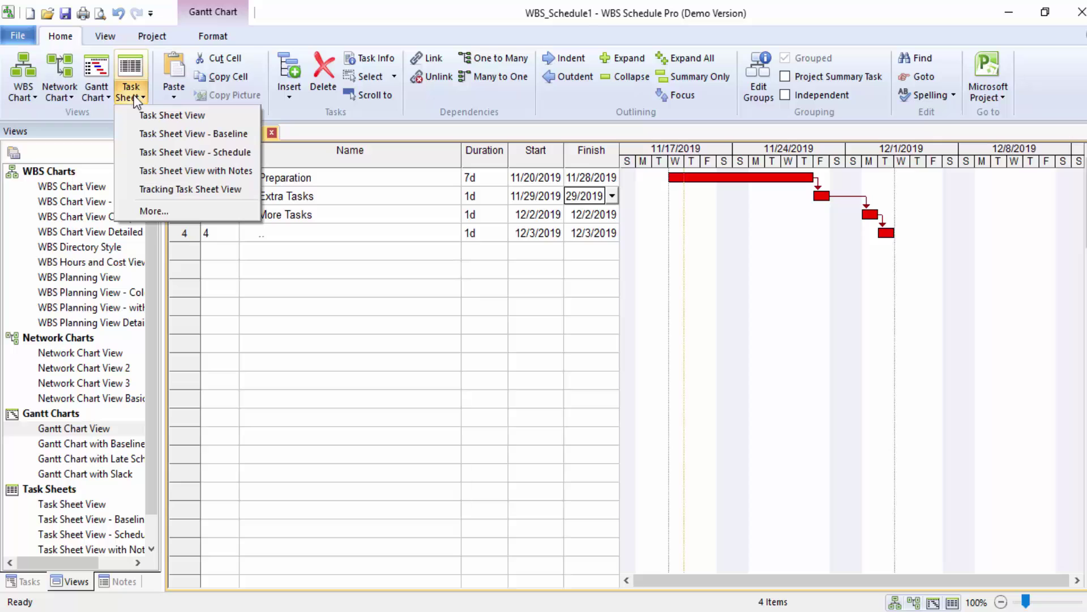
click(177, 152)
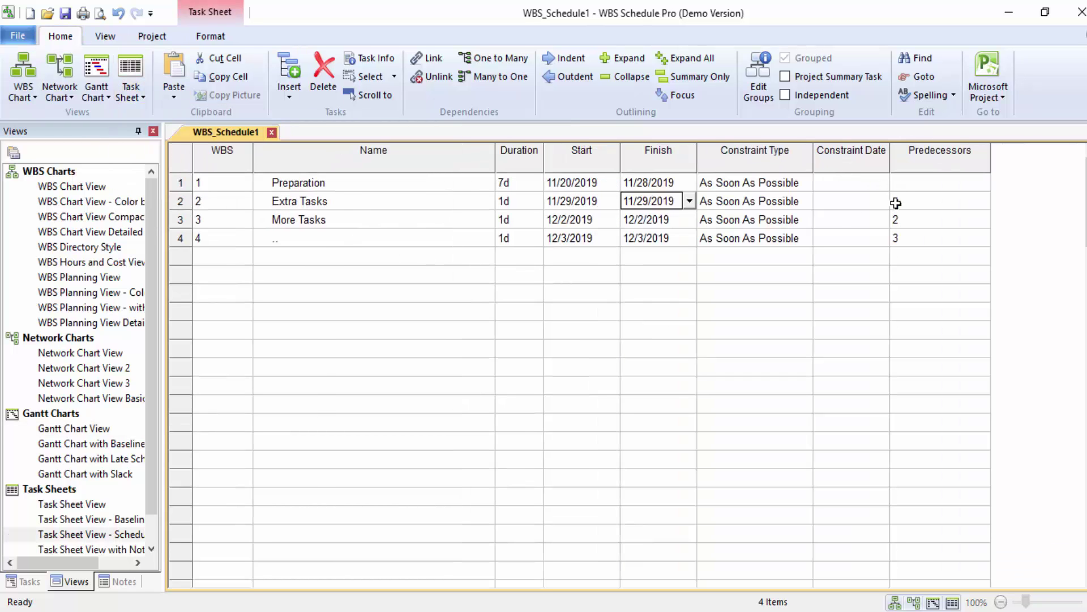
click(921, 202)
click(861, 155)
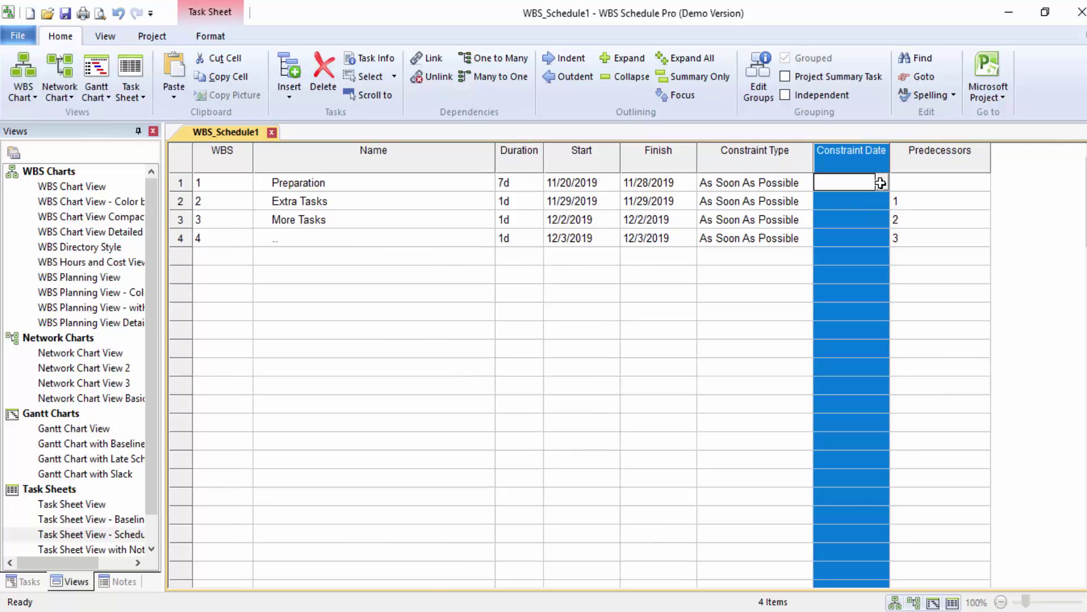
click(879, 183)
click(883, 182)
click(931, 244)
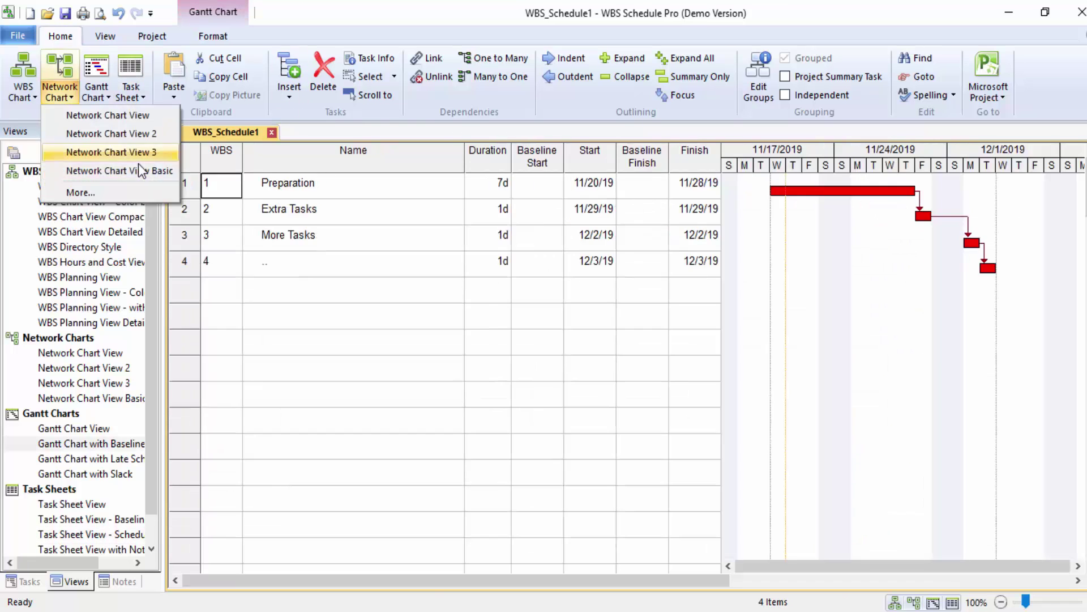
Step: View the schedule in Network Chart View Basic and Gantt Chart with Late Schedule, returning to the basic network chart
click(142, 172)
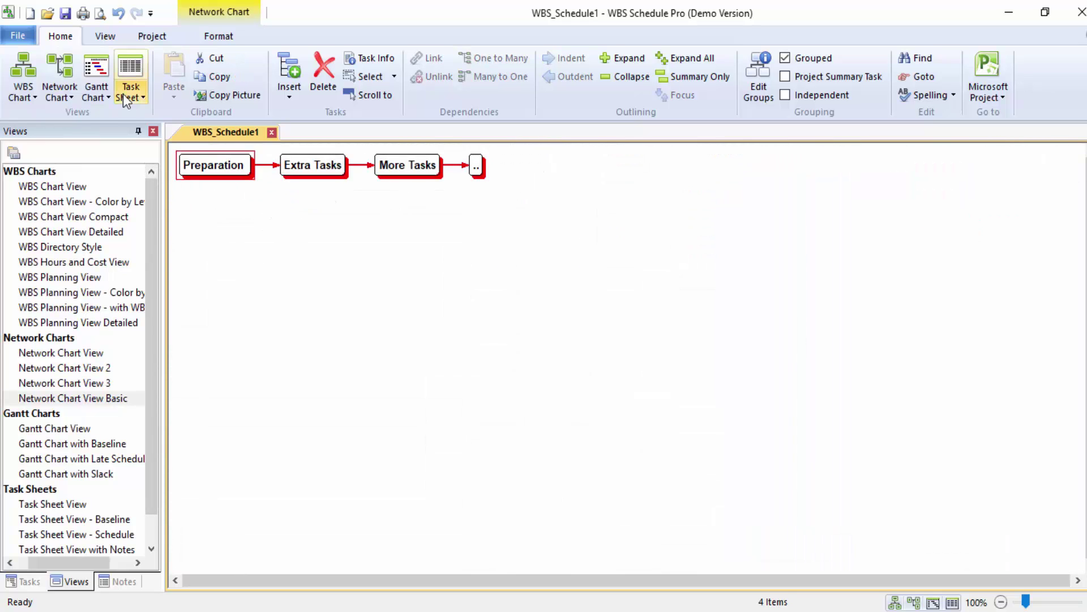
click(105, 90)
click(170, 151)
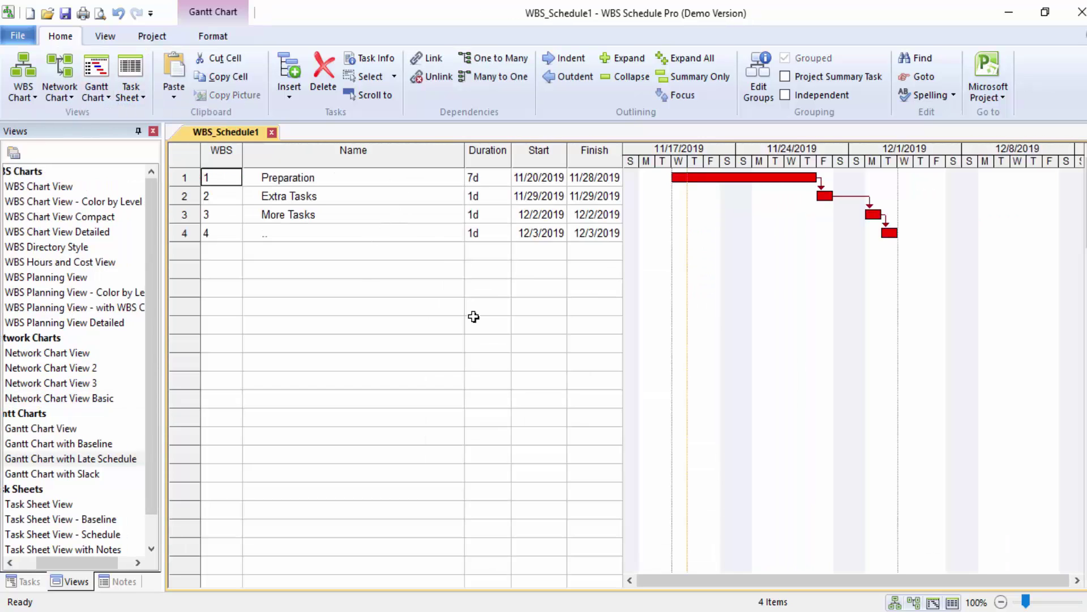
click(85, 383)
click(87, 369)
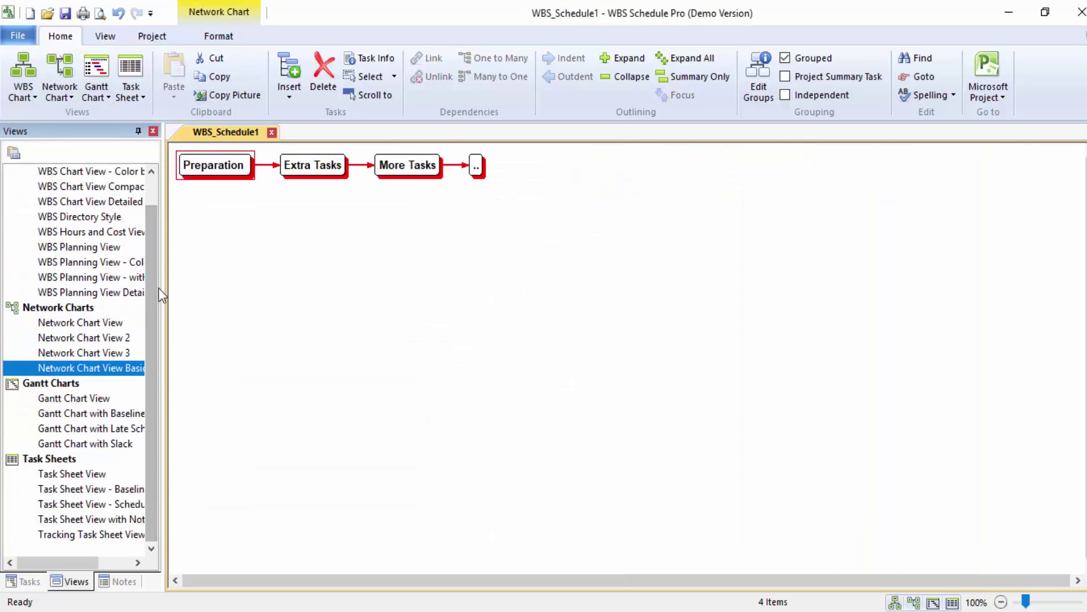
Step: Show the schedule in Gantt Chart View and export it to Microsoft Word with the WBS Dictionary 1.dotx template
click(80, 399)
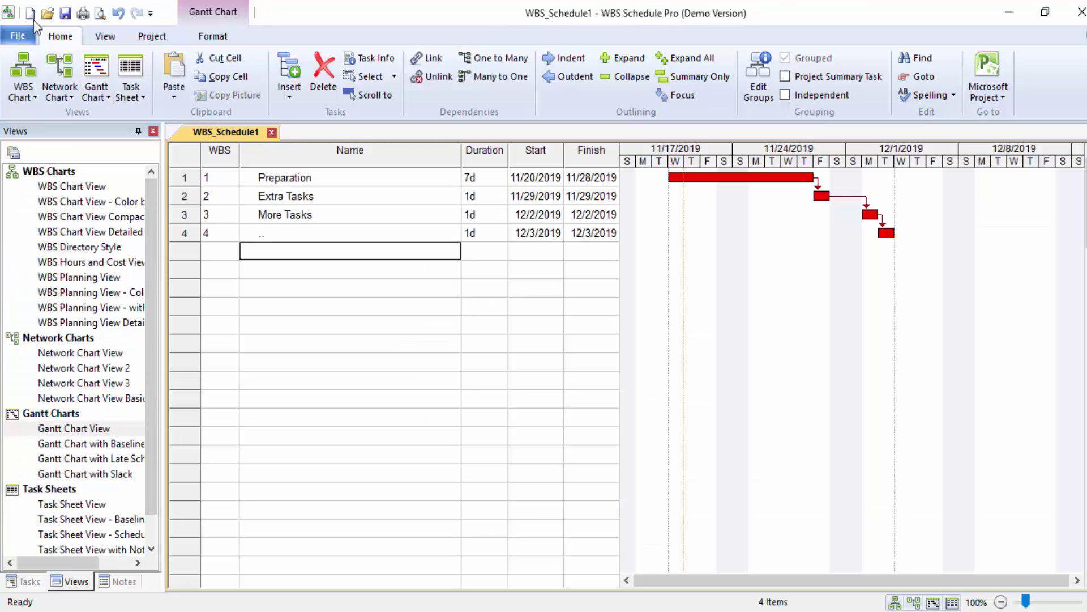
click(151, 36)
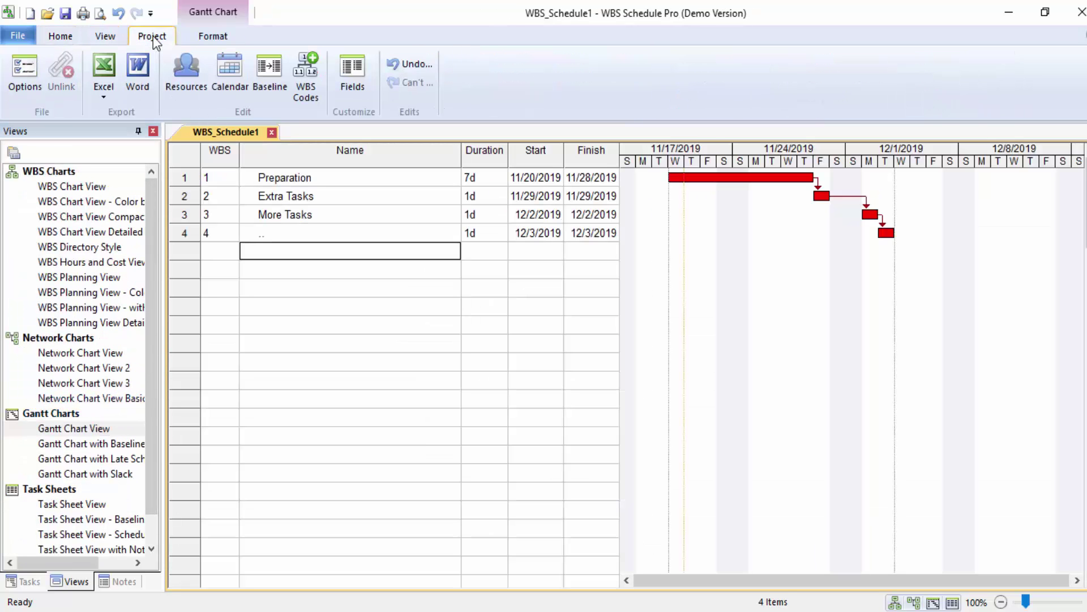
click(137, 71)
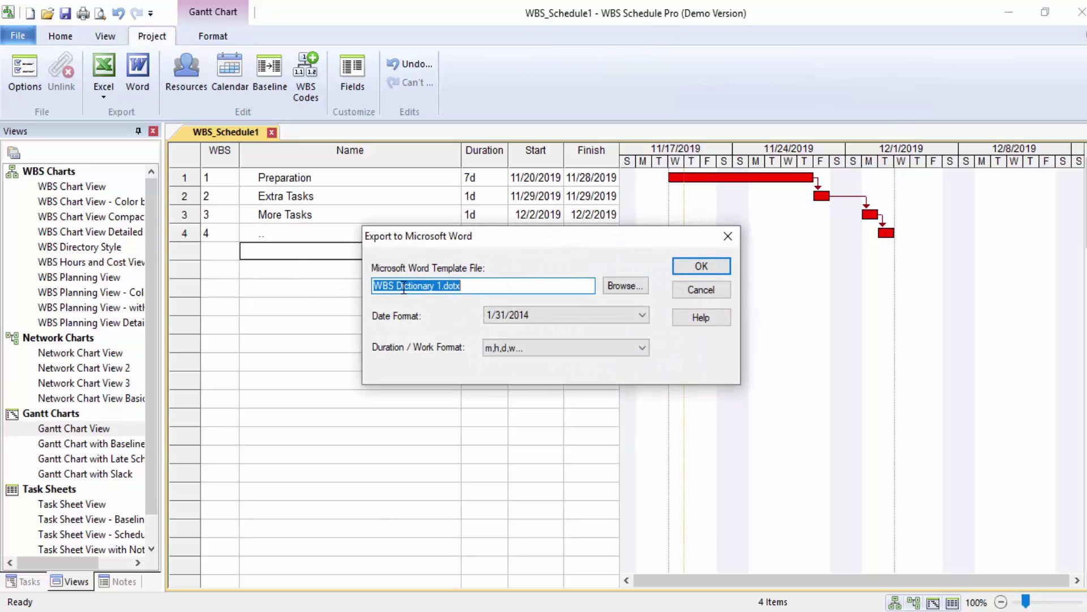
click(713, 270)
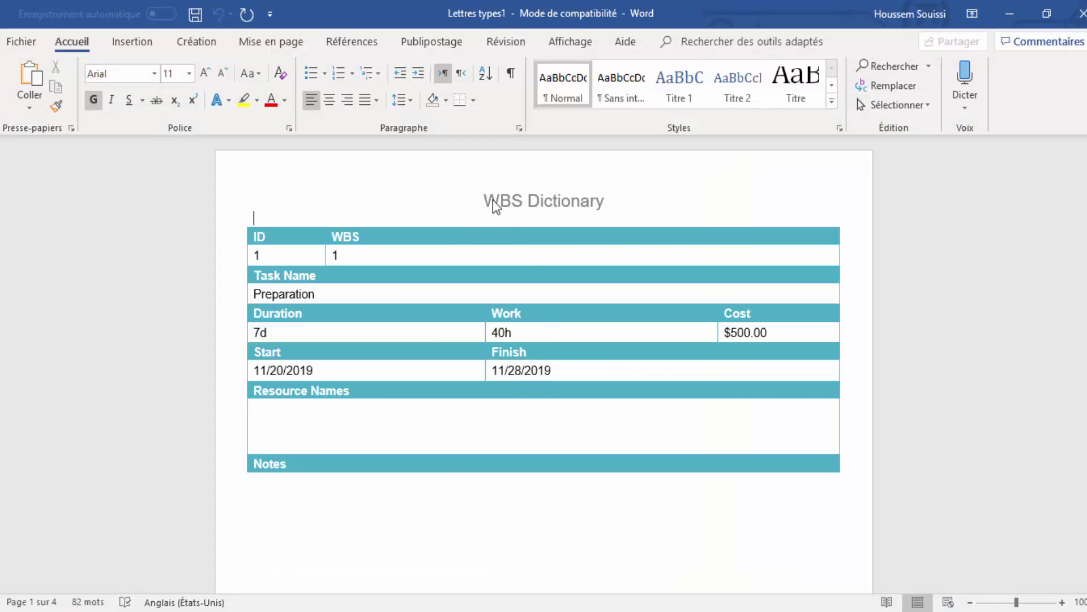
Step: Review the task pages of the exported WBS Dictionary in Word and close the document without saving
scroll(745, 284, down, 1)
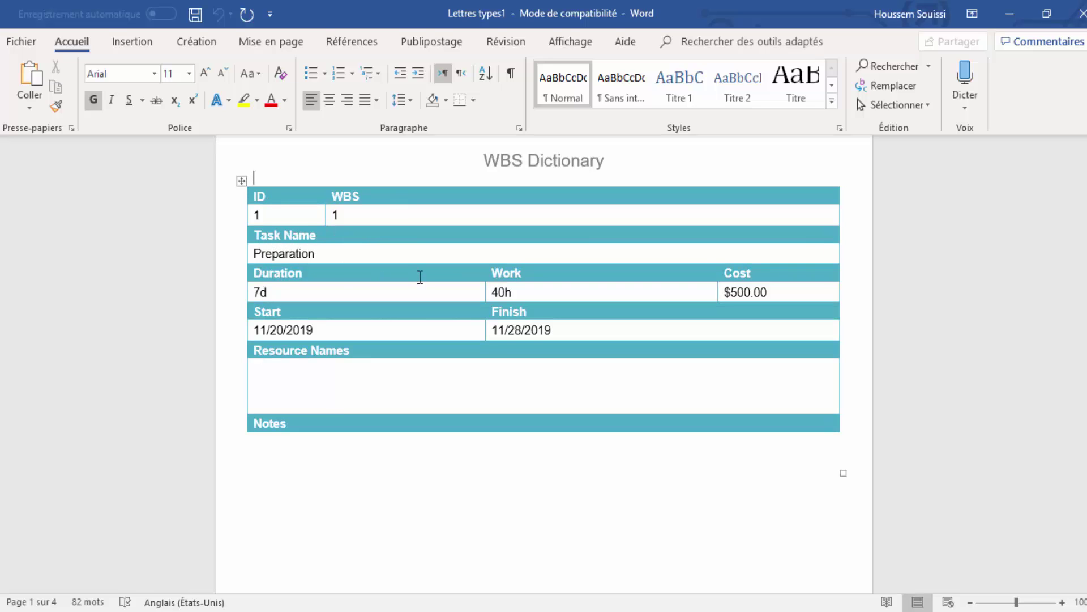
scroll(420, 274, down, 10)
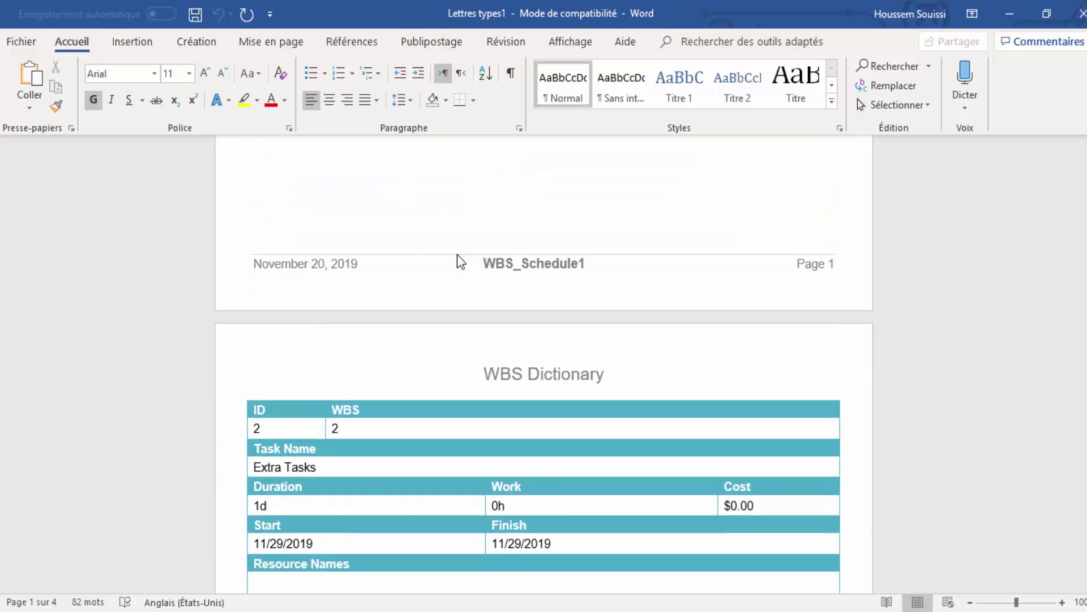
scroll(459, 260, down, 3)
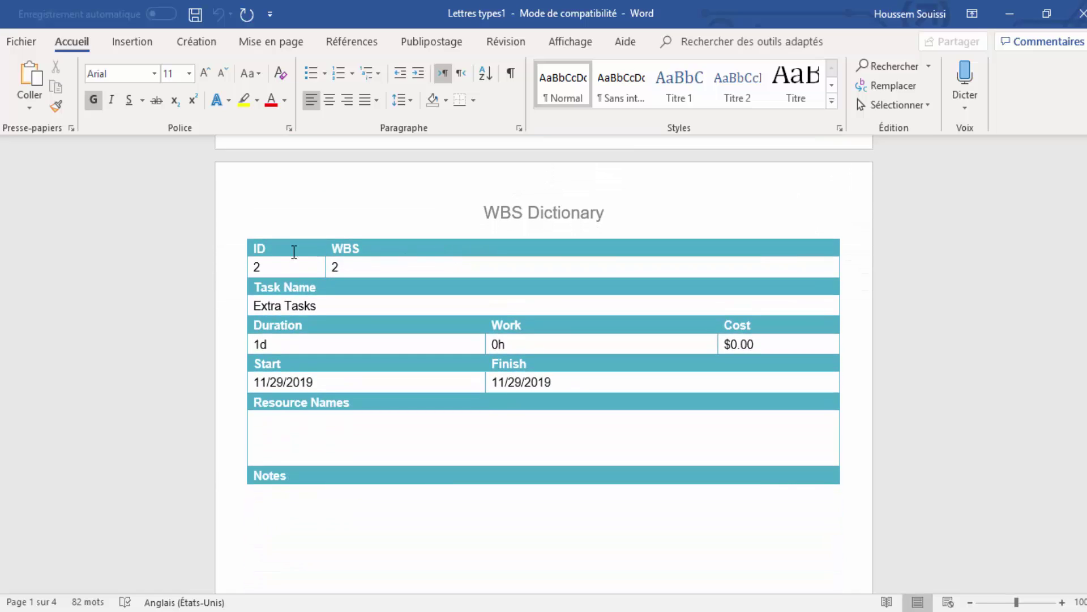
click(270, 265)
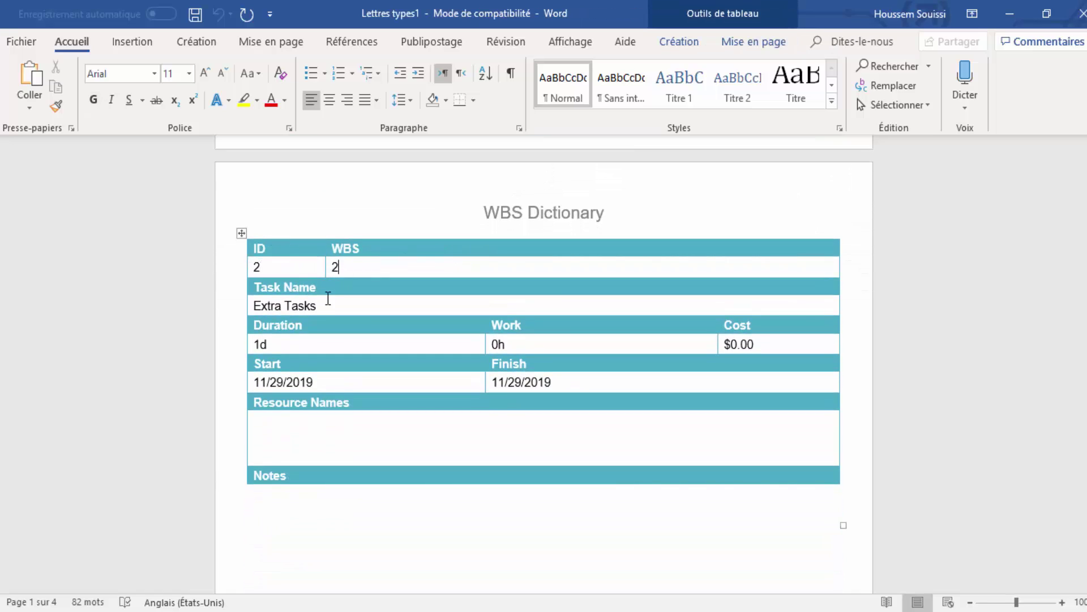
click(328, 342)
scroll(544, 351, down, 10)
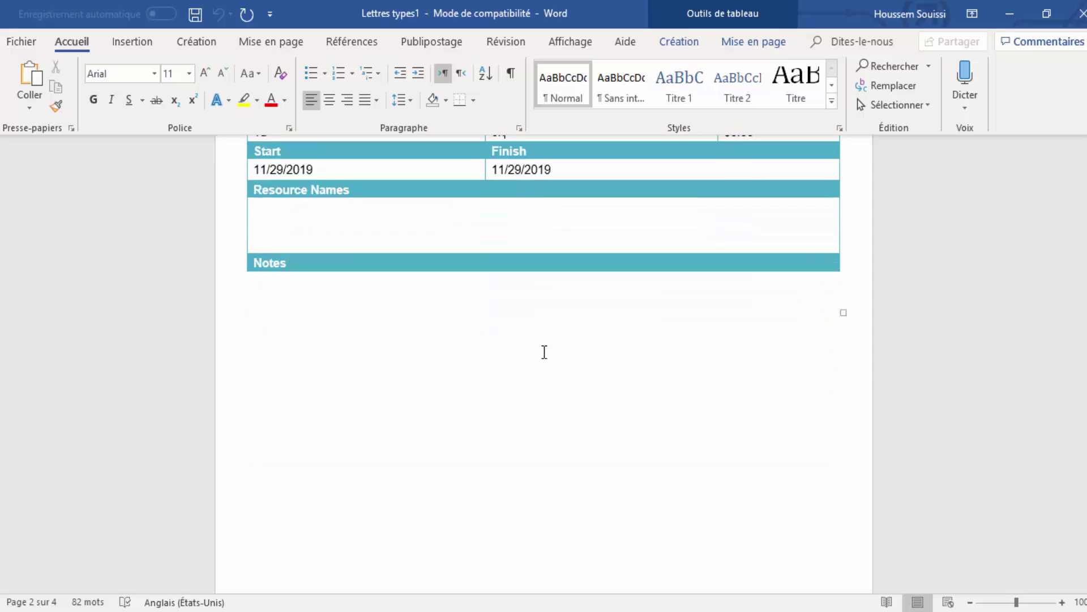
scroll(583, 354, down, 20)
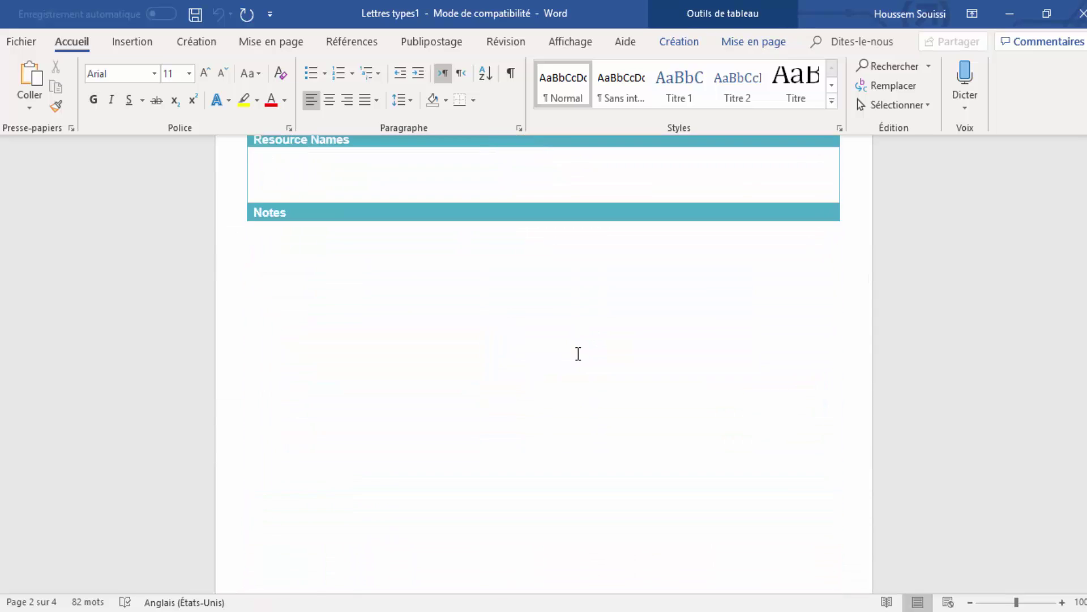
scroll(573, 351, up, 14)
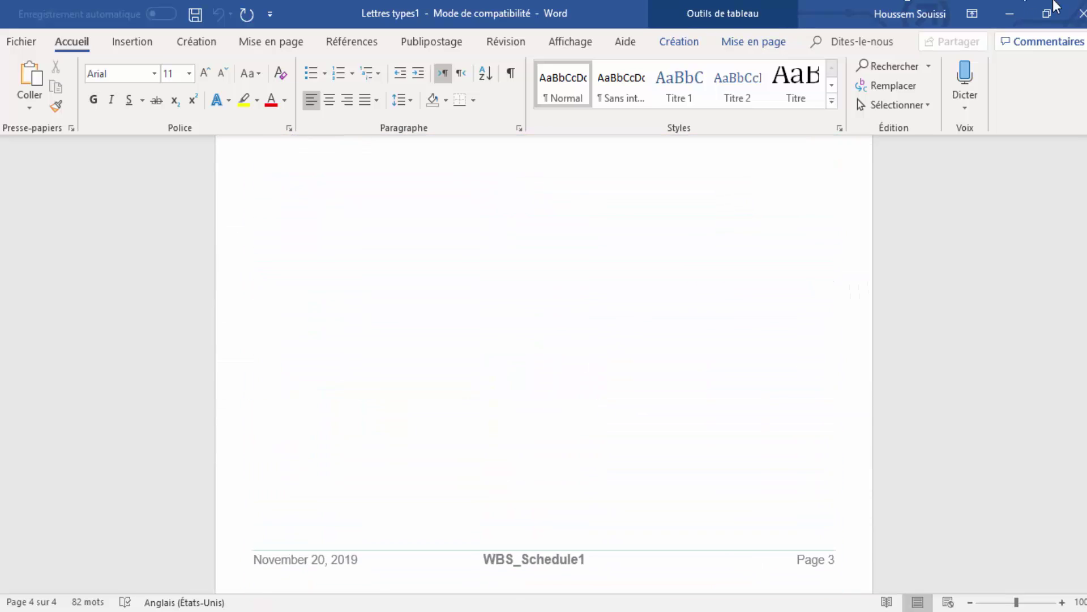
click(1084, 12)
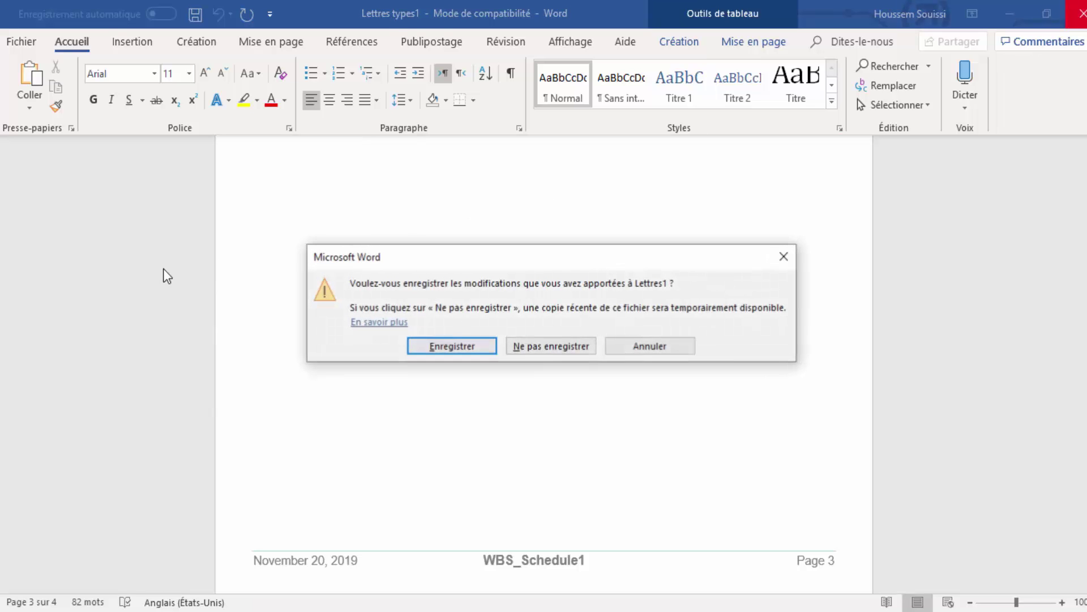
click(531, 345)
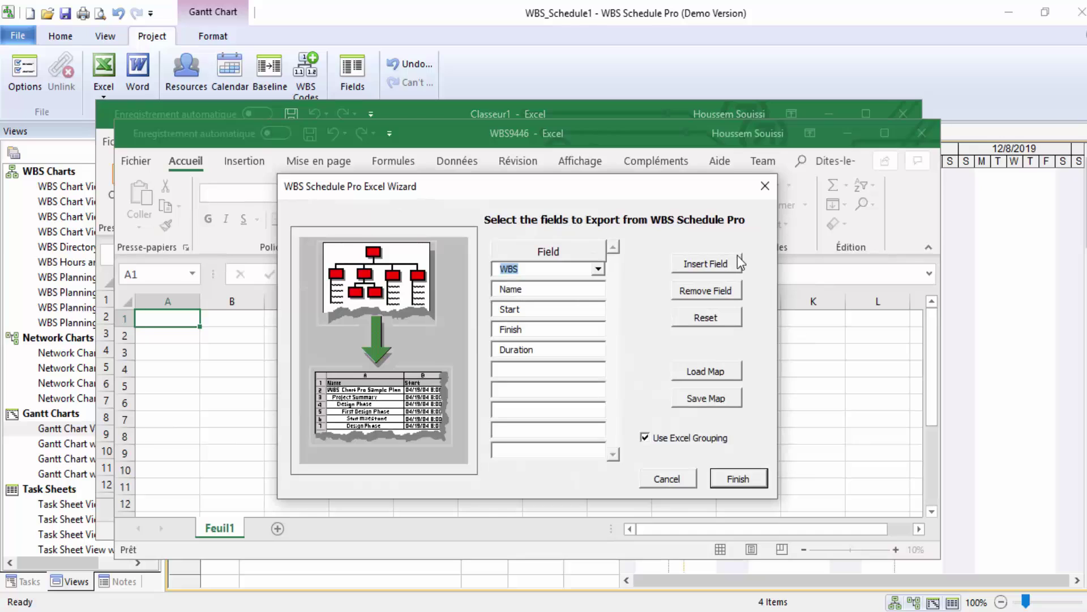
Step: Insert Actual Cost before the WBS field, export the schedule to Excel, and close the resulting workbook without saving
click(706, 263)
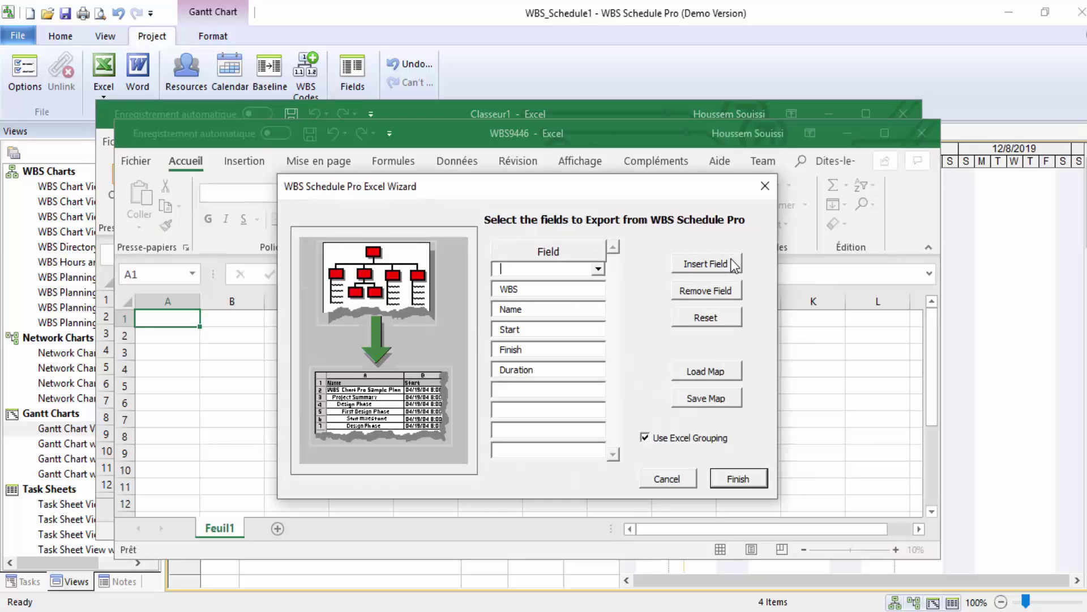
click(598, 268)
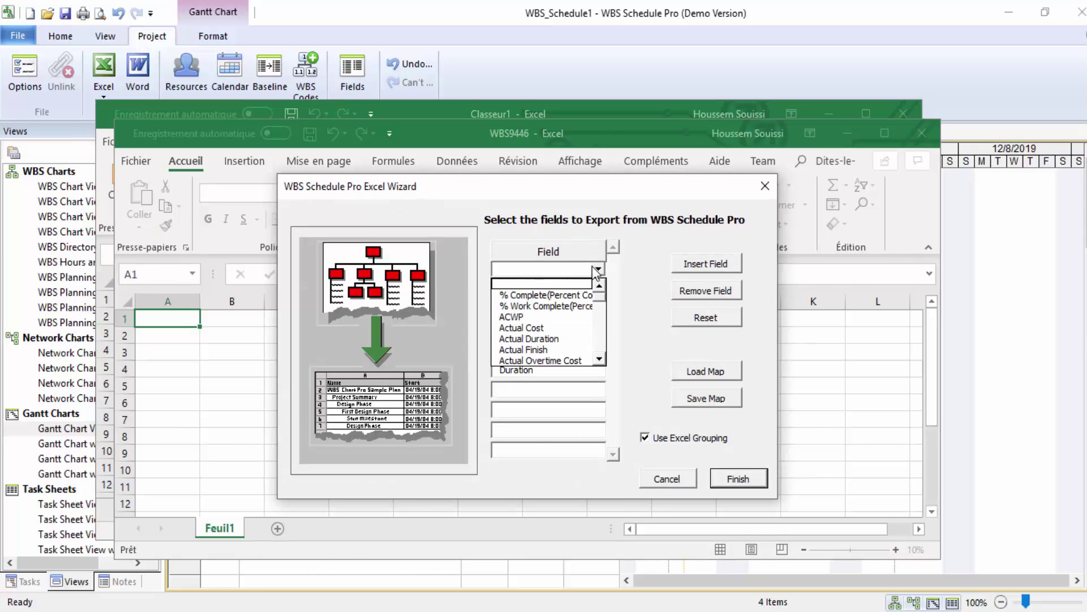
click(545, 328)
click(736, 478)
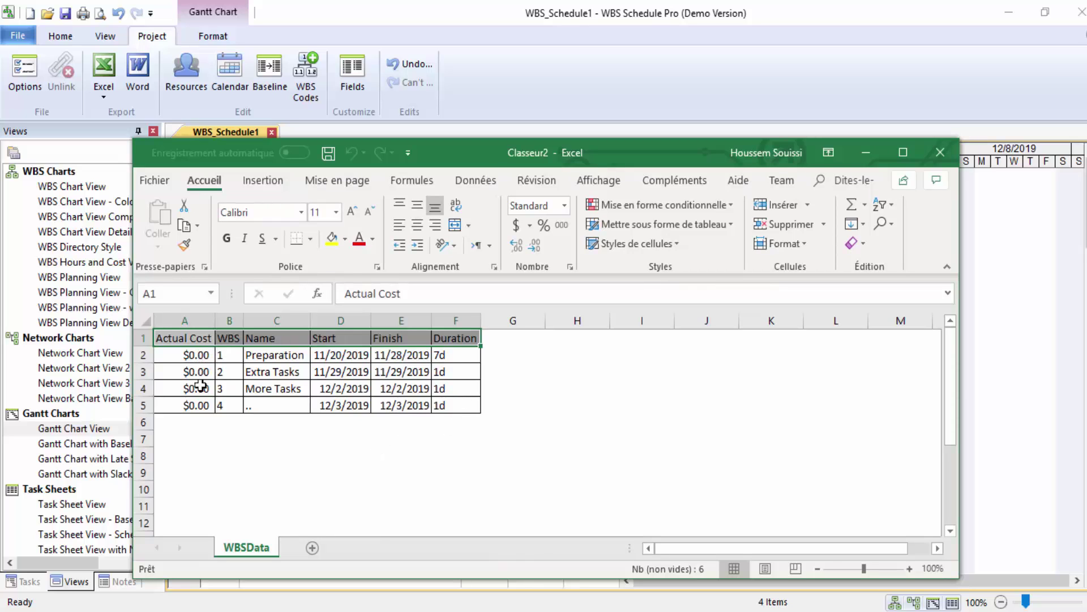
click(940, 150)
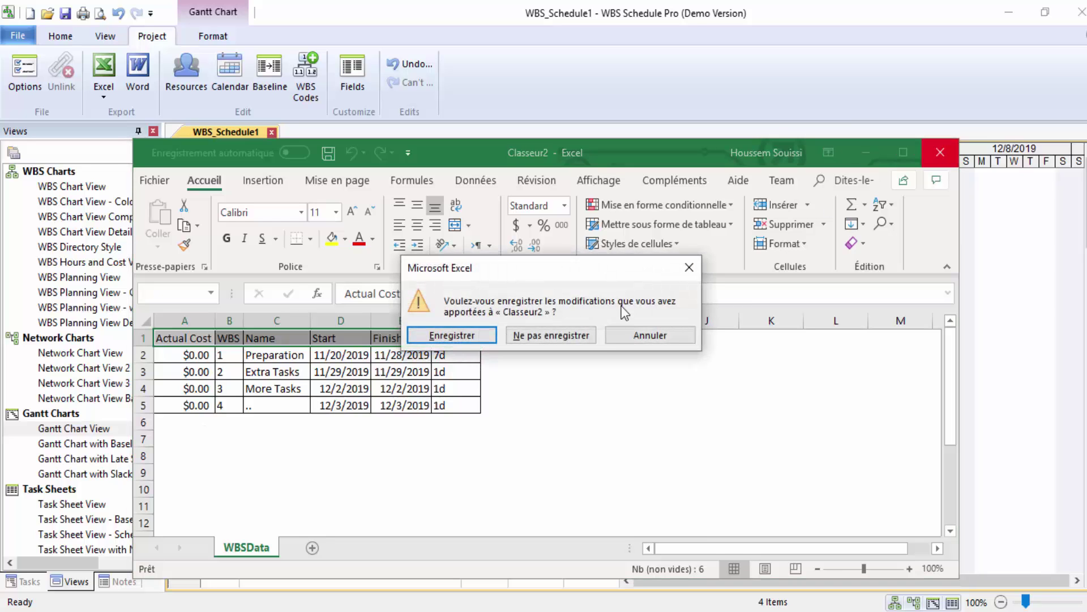
click(587, 336)
Step: Add a project resource named FNATIC with the group FNATIC GROUP
click(187, 74)
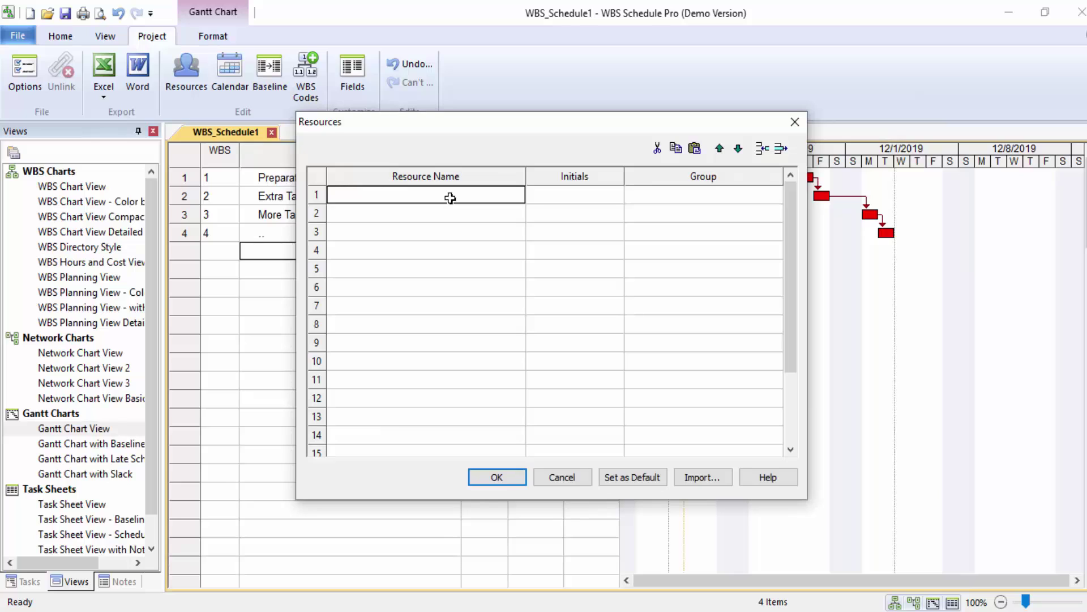
text(FNATIC)
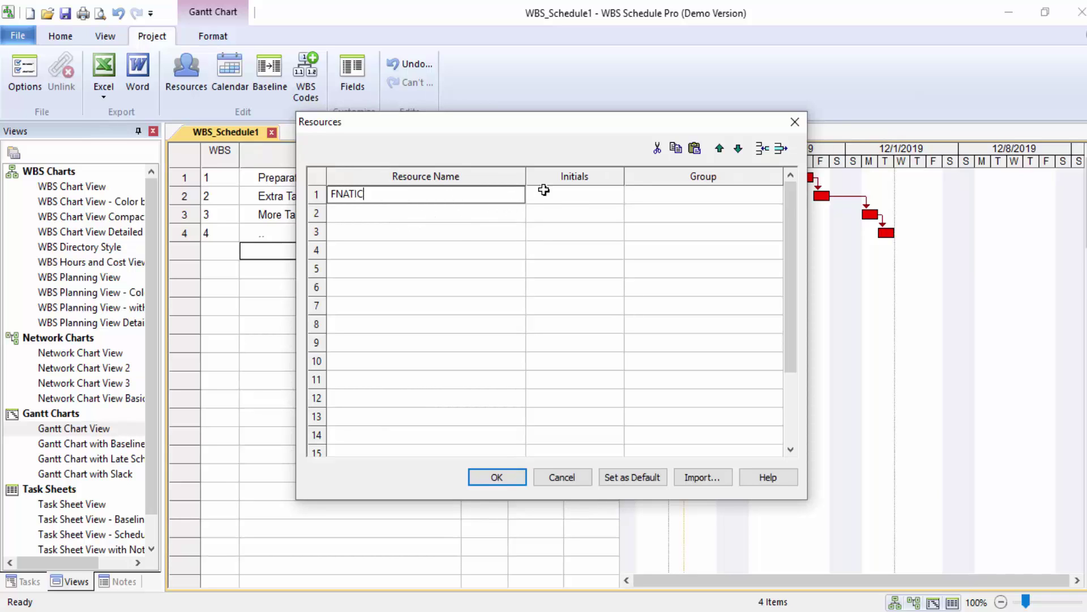
click(652, 197)
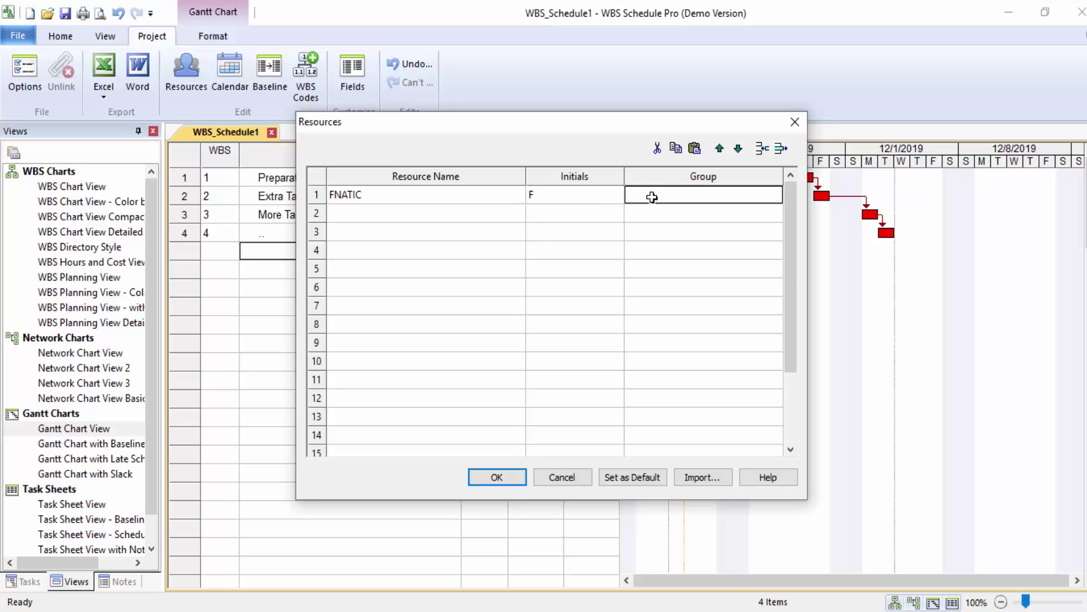
text(FNATIC GROUP)
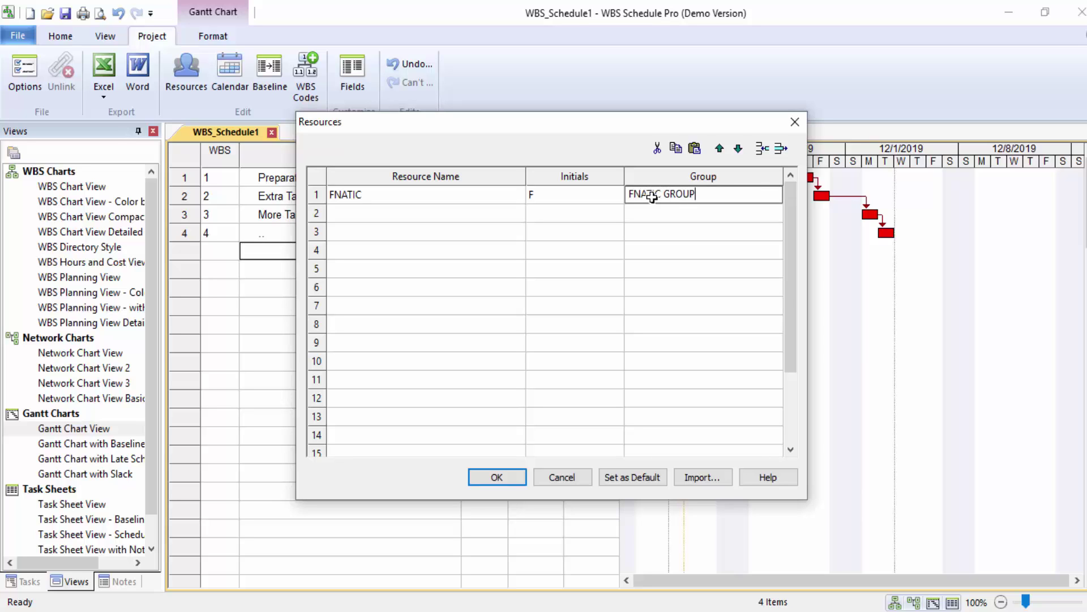
click(488, 481)
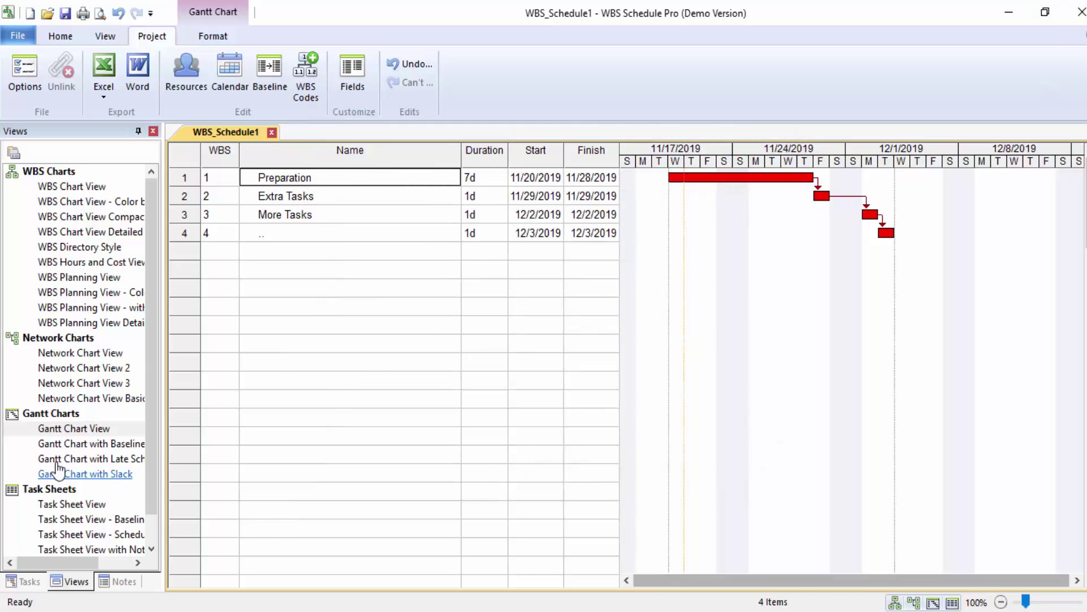
Step: Save the schedule in the Documents folder as a WBS Schedule file named FNATIC_SHED
key(ctrl+s)
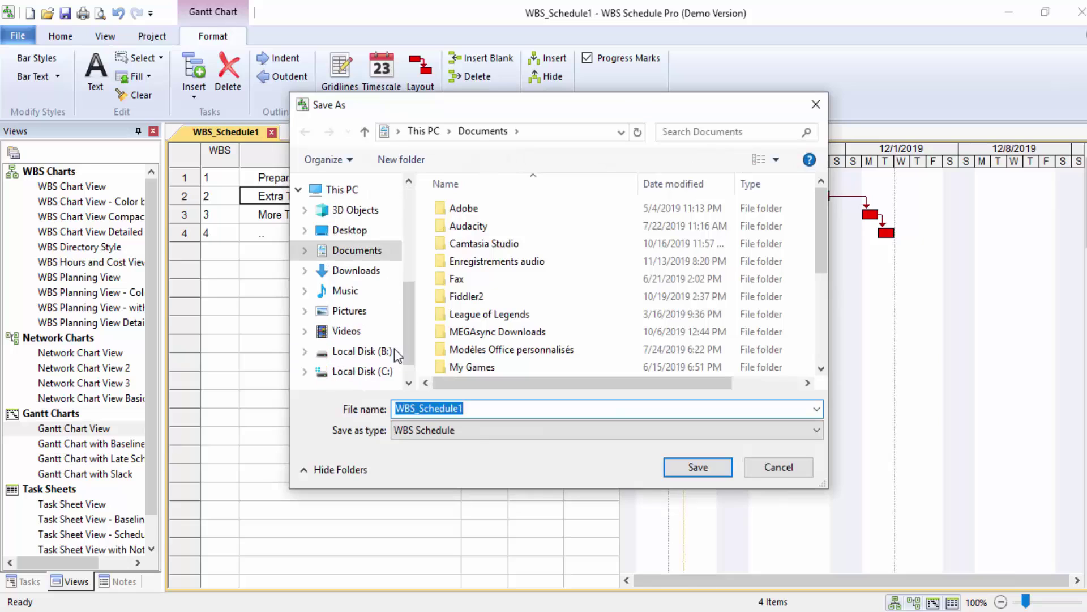
text(FNATIC)
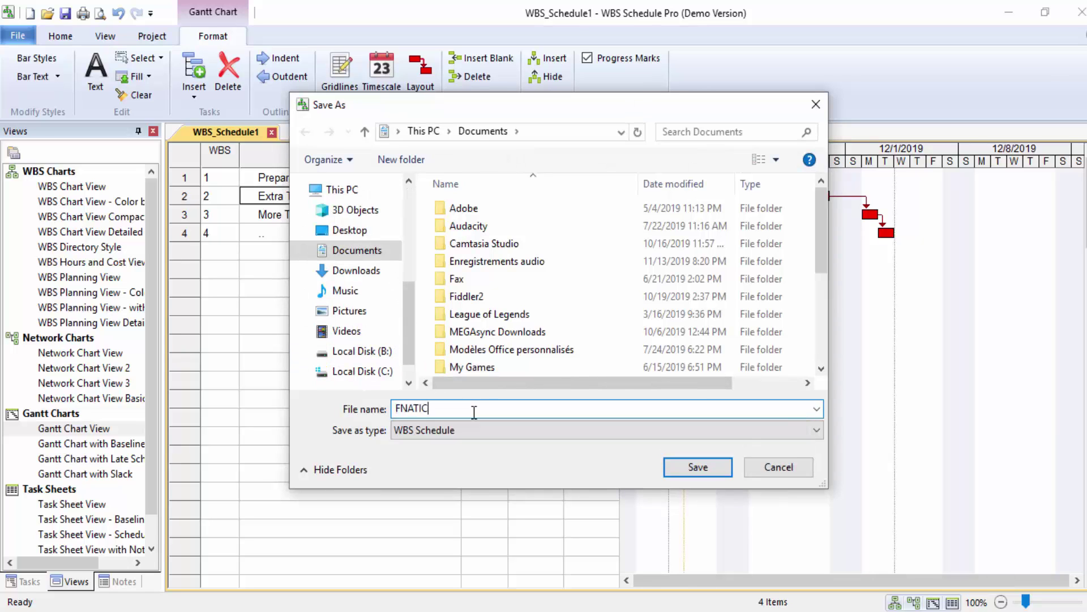
text(_SHED)
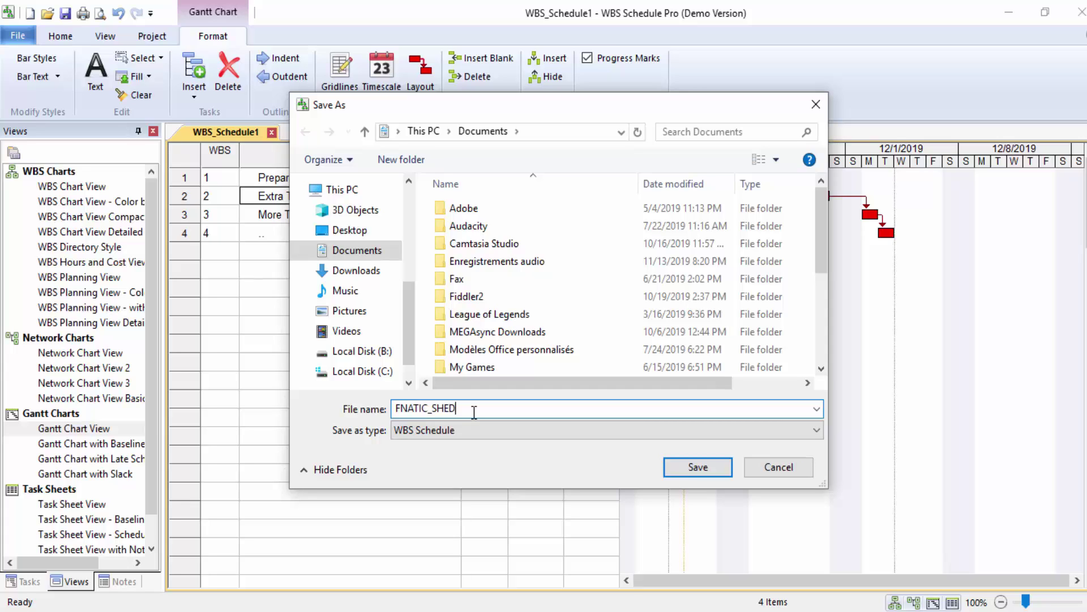